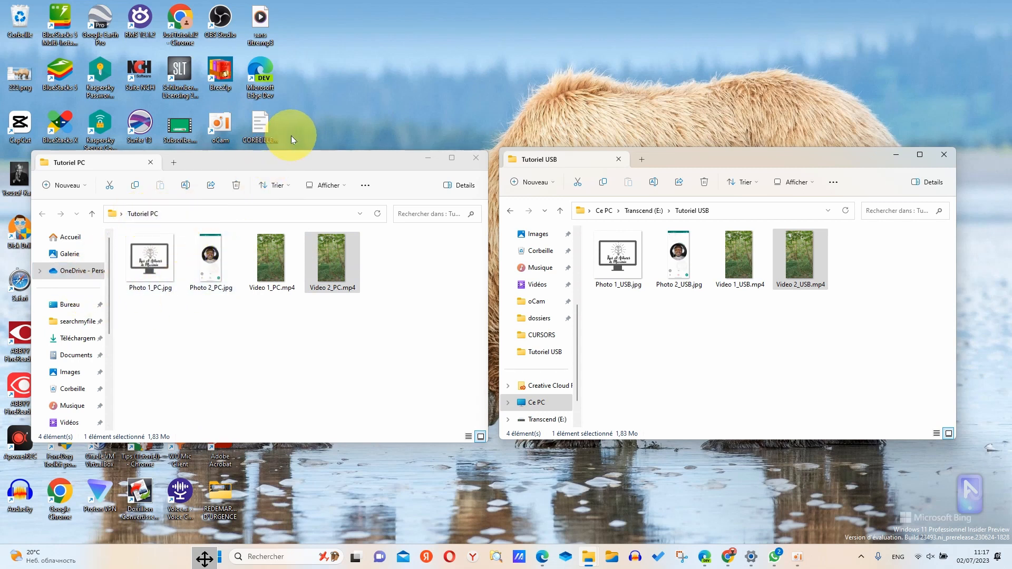
Delete Photo 1_PC.jpg from the Tutoriel PC folder, sending it to the Recycle Bin.
drag(329, 160, 277, 161)
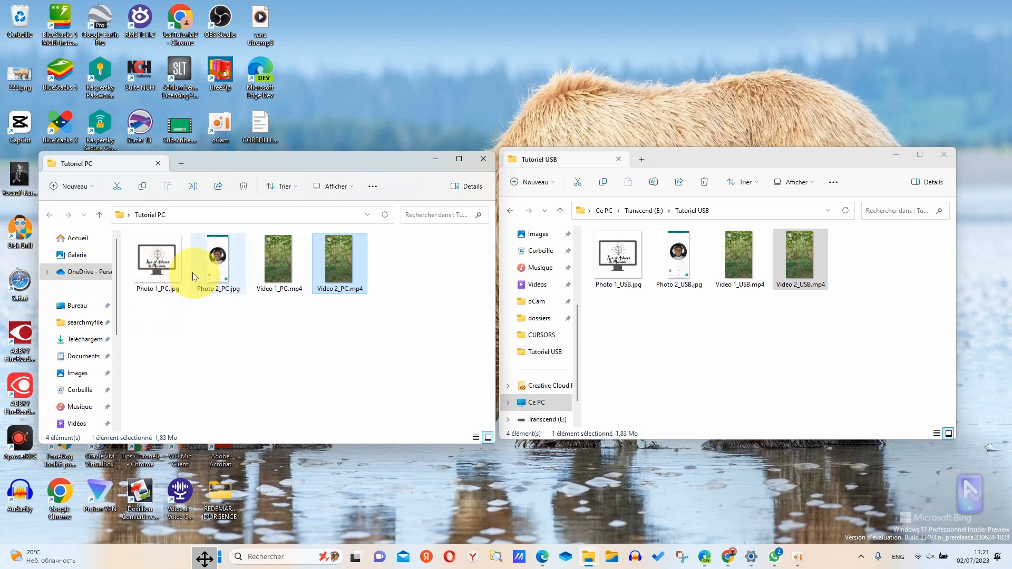
click(159, 291)
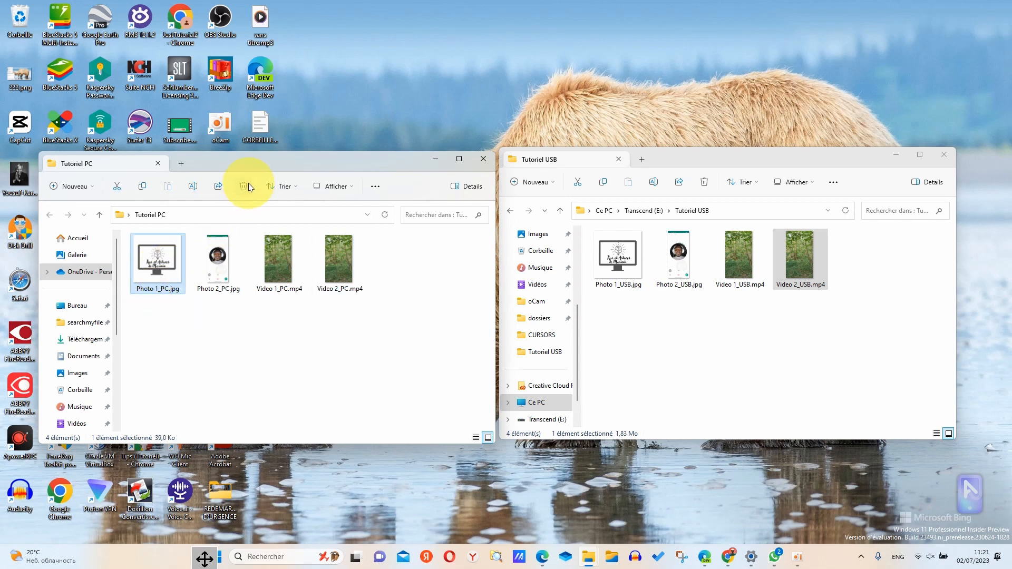
click(243, 186)
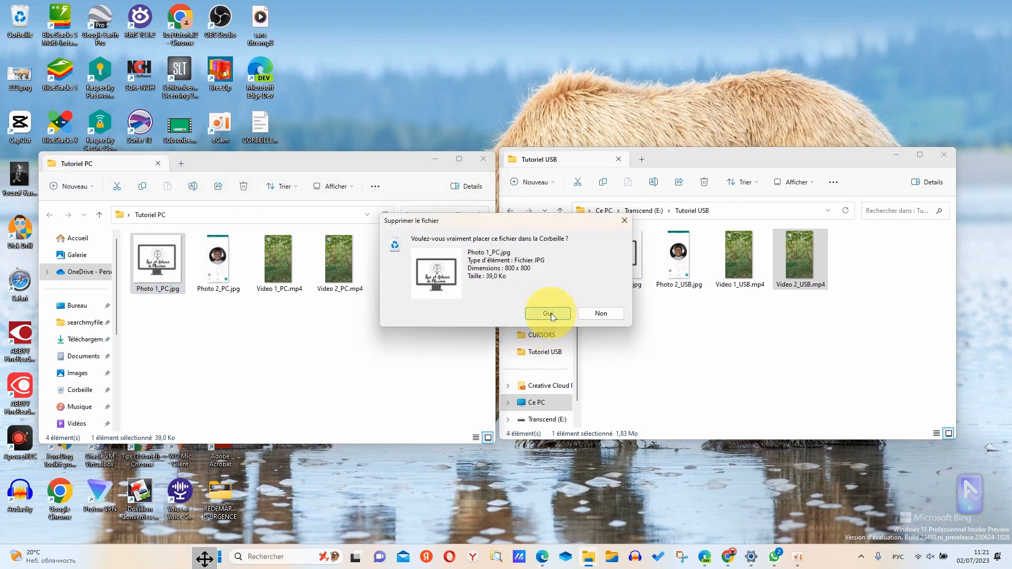
click(549, 315)
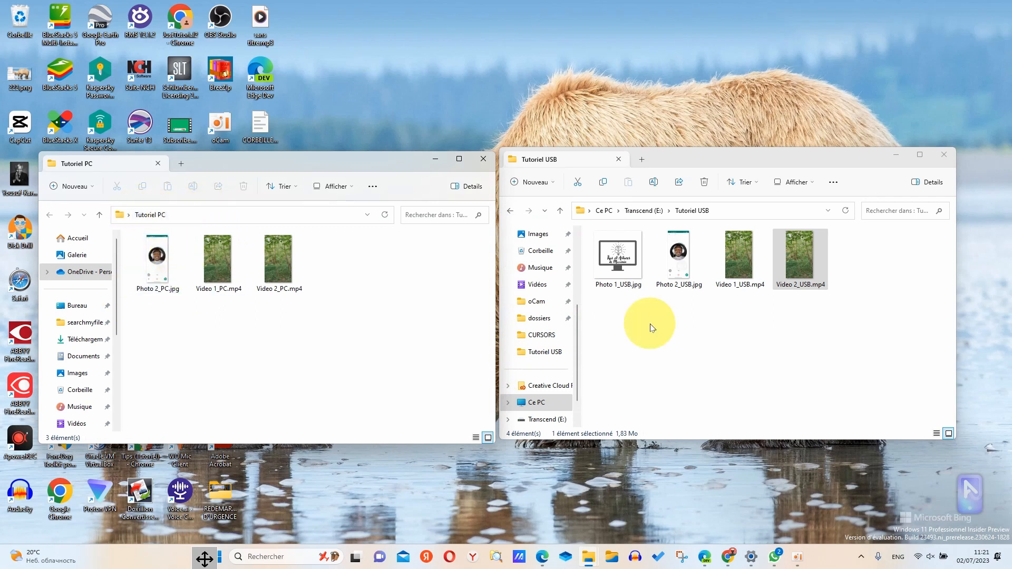
Permanently delete Photo 1_USB.jpg from the Tutoriel USB folder on the Transcend (E:) drive.
click(625, 270)
click(704, 183)
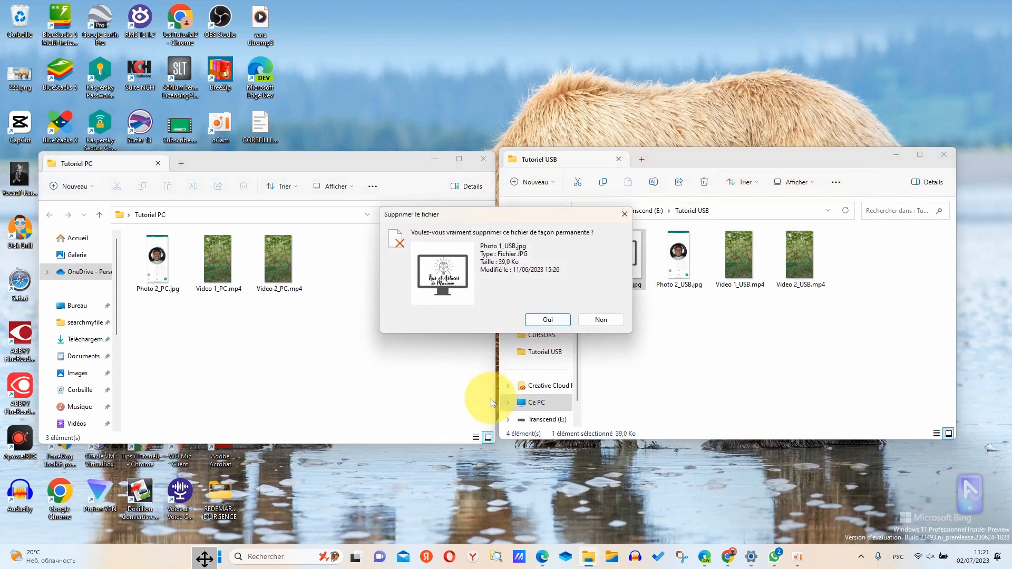
click(548, 318)
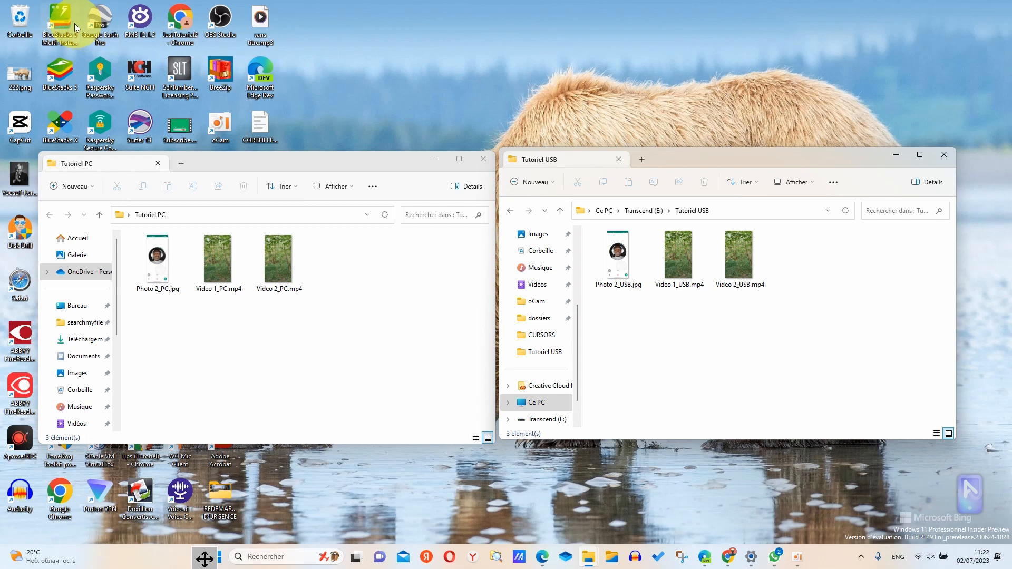
Restore Photo 1_PC.jpg from the Recycle Bin to its original folder and minimise the Recycle Bin window.
click(23, 20)
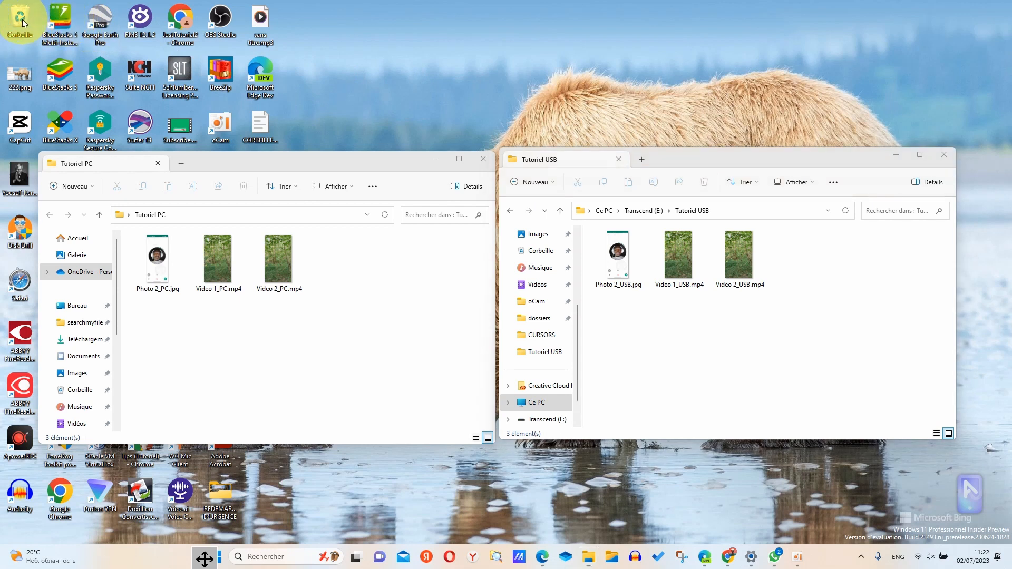
double_click(22, 20)
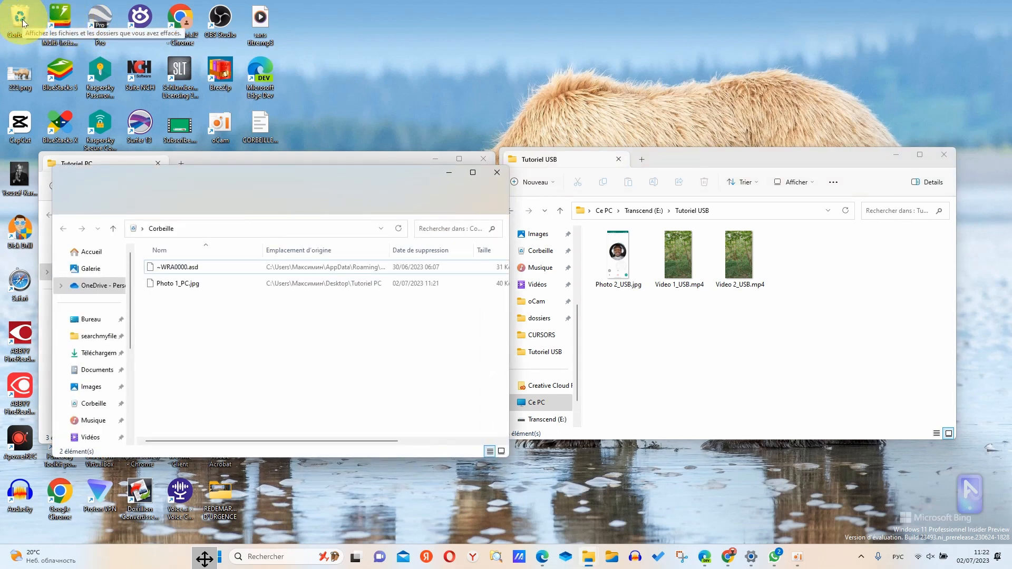
click(472, 172)
key(Down)
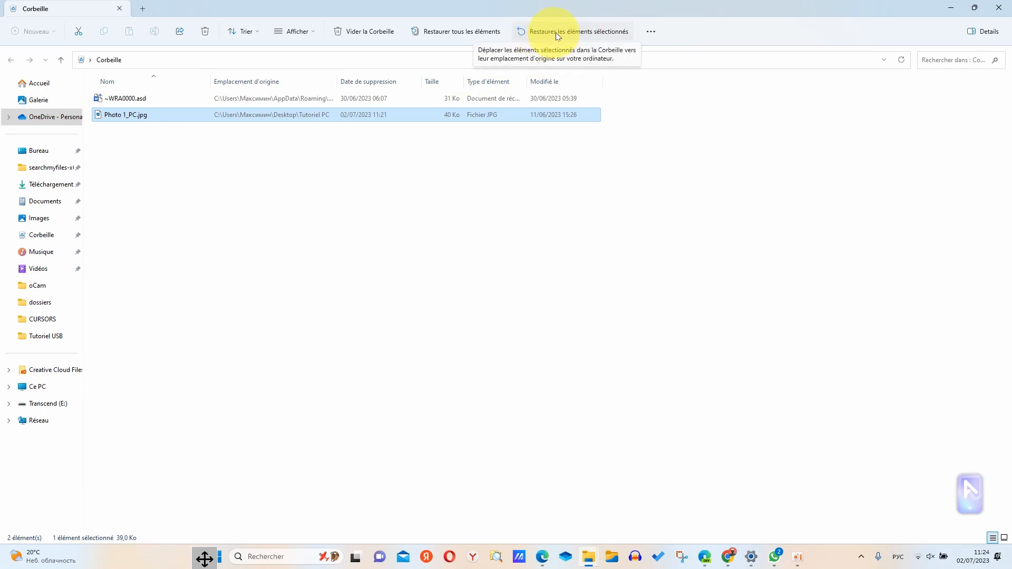
click(590, 31)
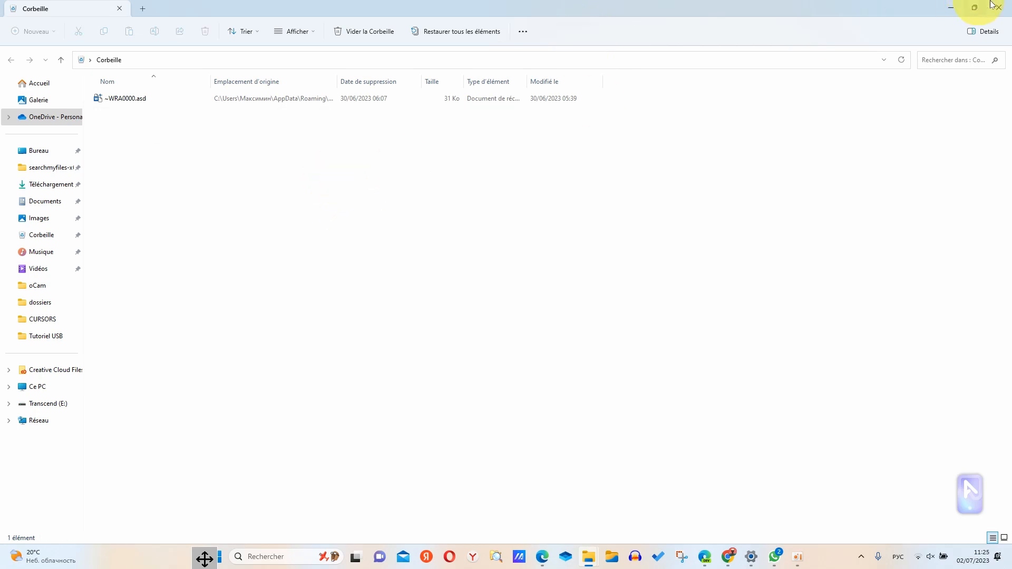
click(951, 8)
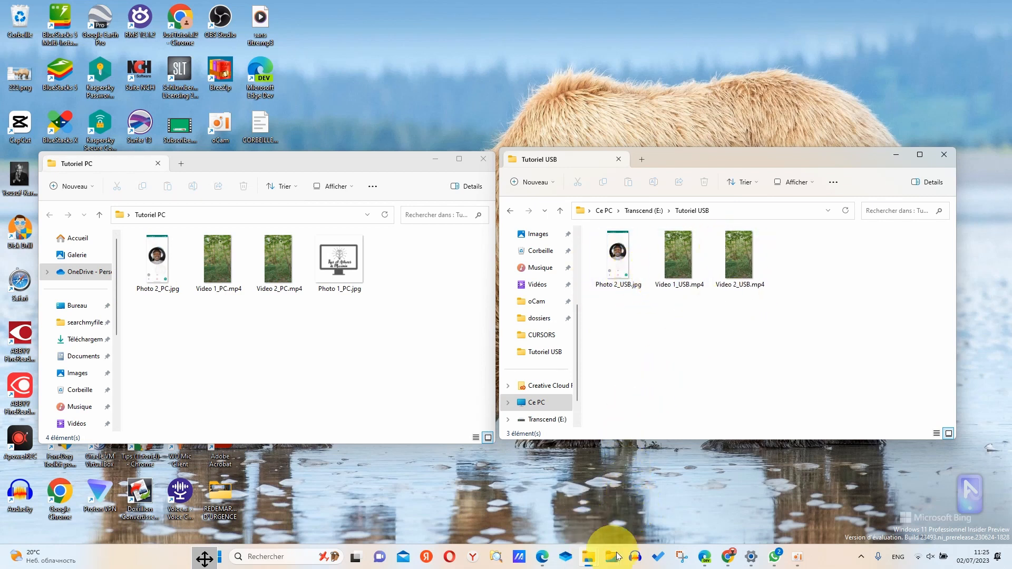
Check the Recycle Bin again for the photo deleted from the USB drive, and minimise its window.
mouse_move(612, 557)
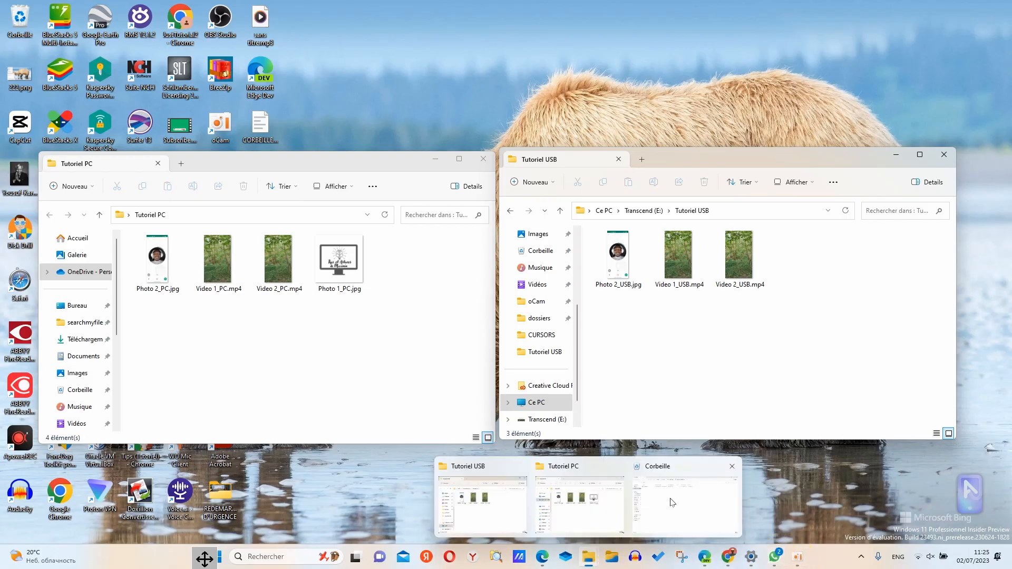
click(670, 492)
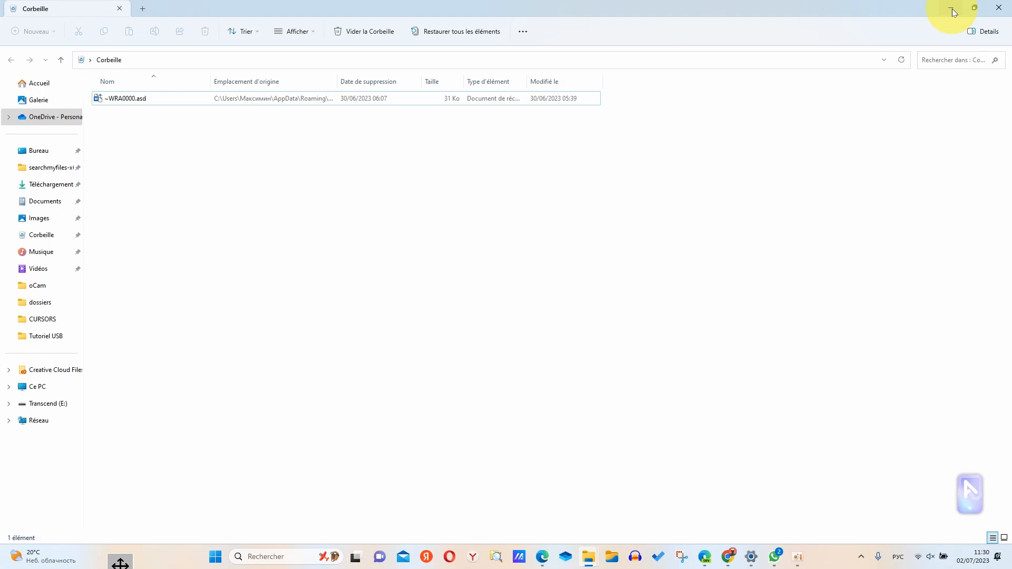
click(952, 8)
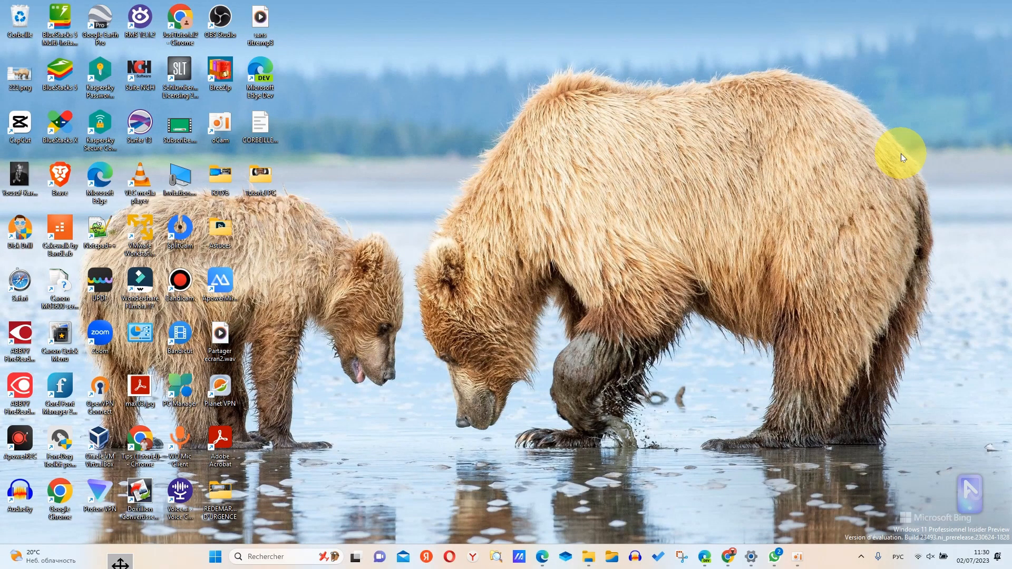
Find the Exécuter (Run) application by searching for "exe" and use it to launch regedit.
key(super+r)
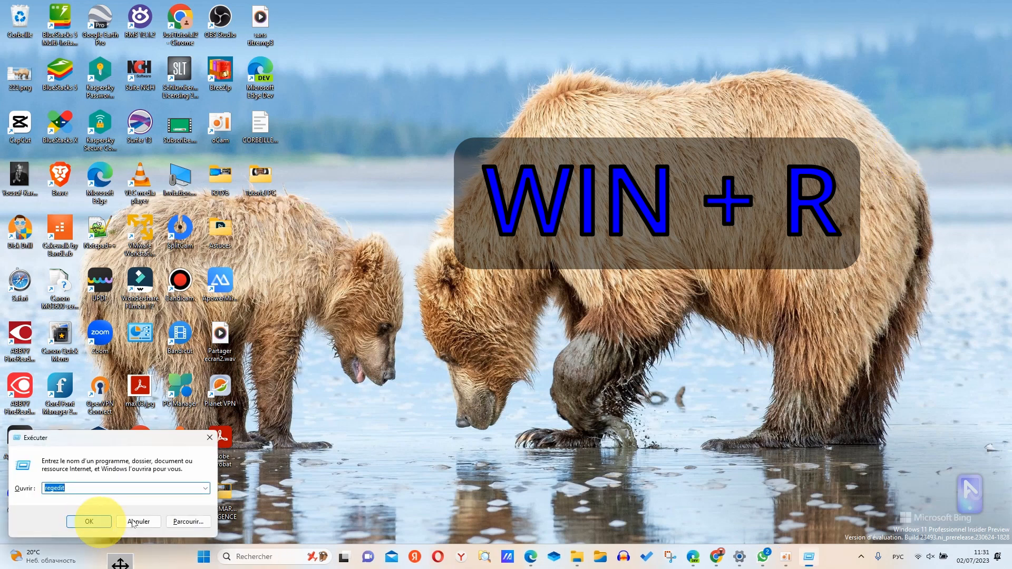
click(209, 437)
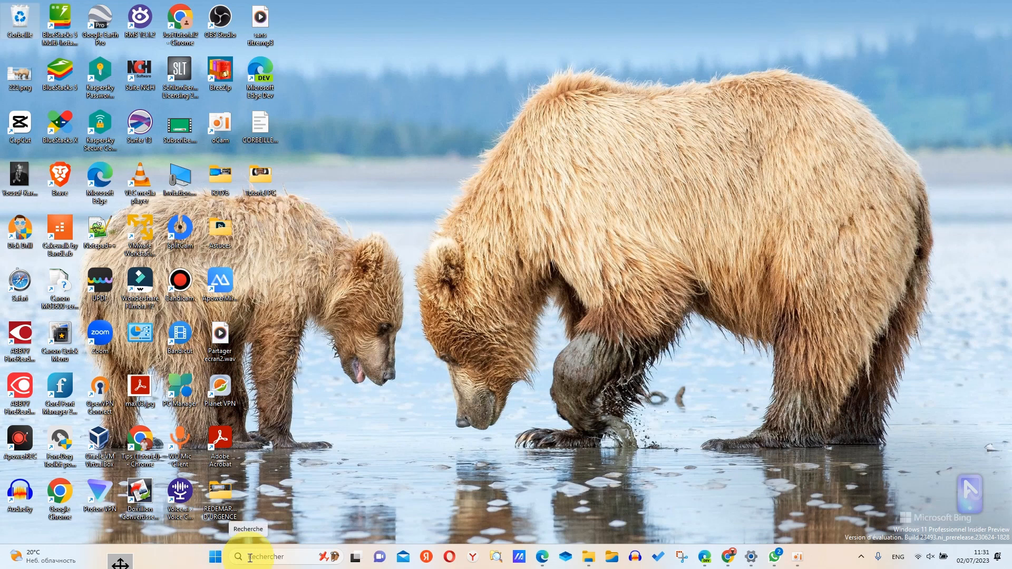
click(249, 557)
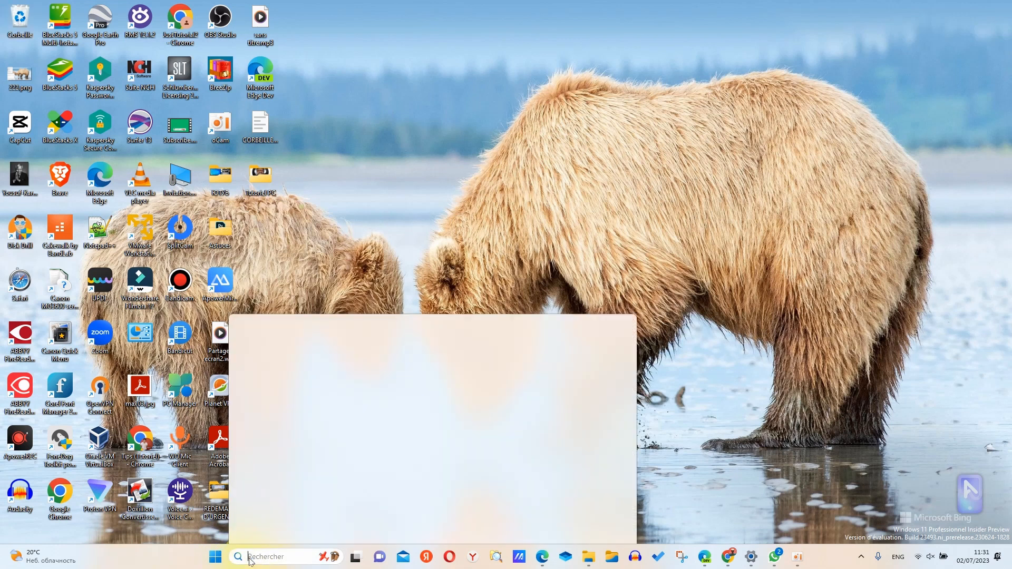
text(exe)
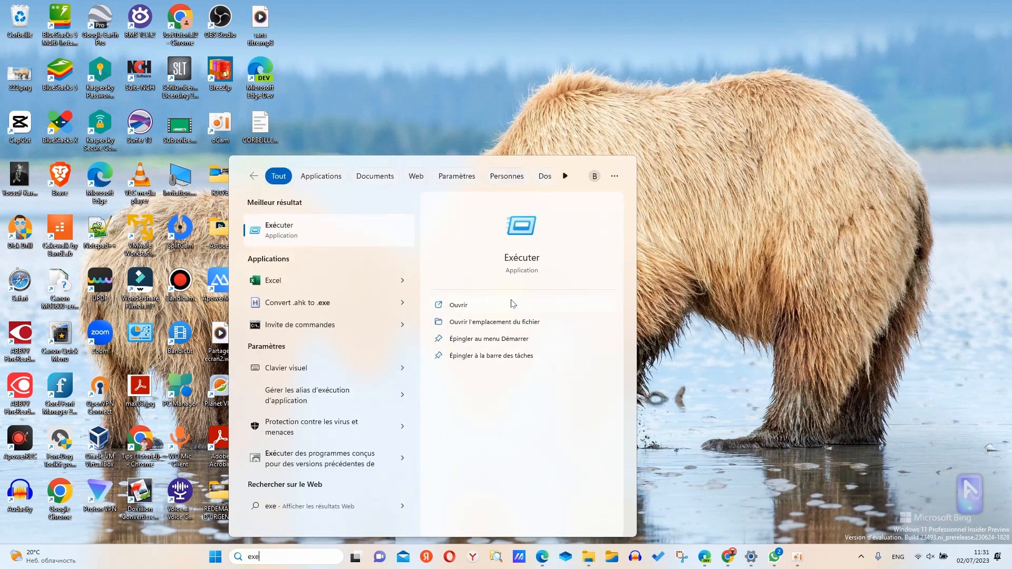
click(458, 310)
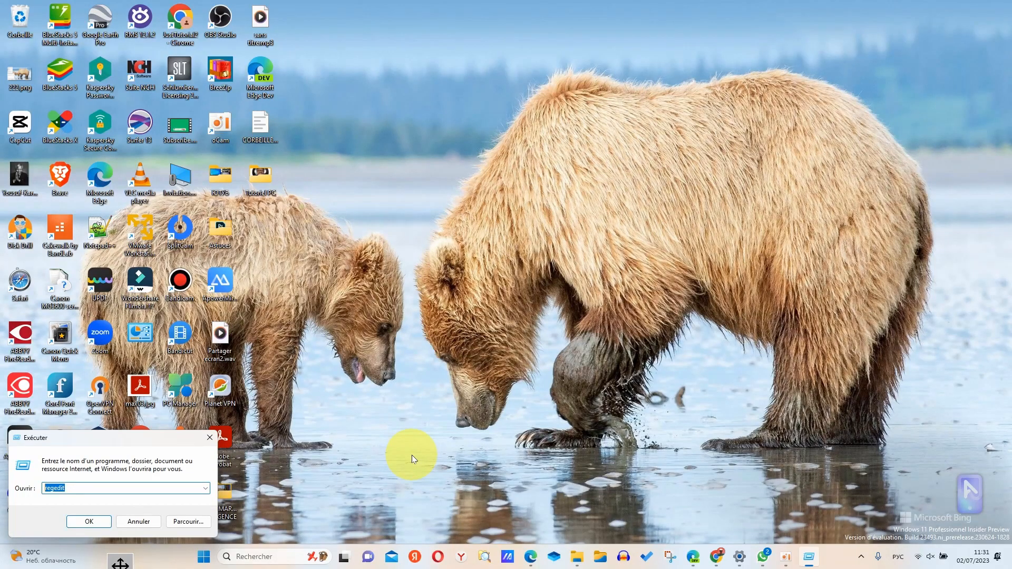
click(86, 522)
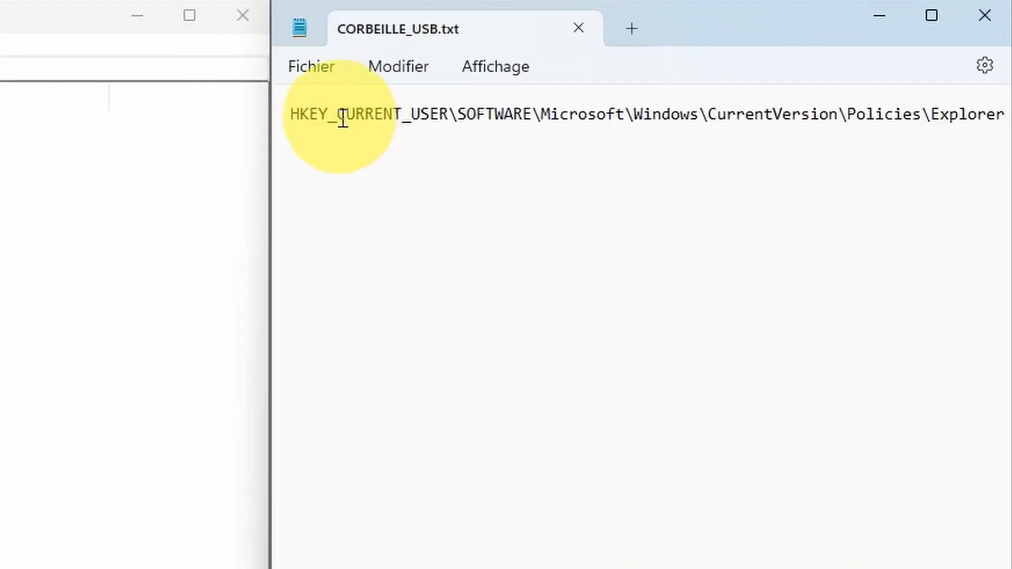
Following the path noted in CORBEILLE_USB.txt, expand HKEY_CURRENT_USER and its Software key in the Registry Editor.
key(ctrl+a)
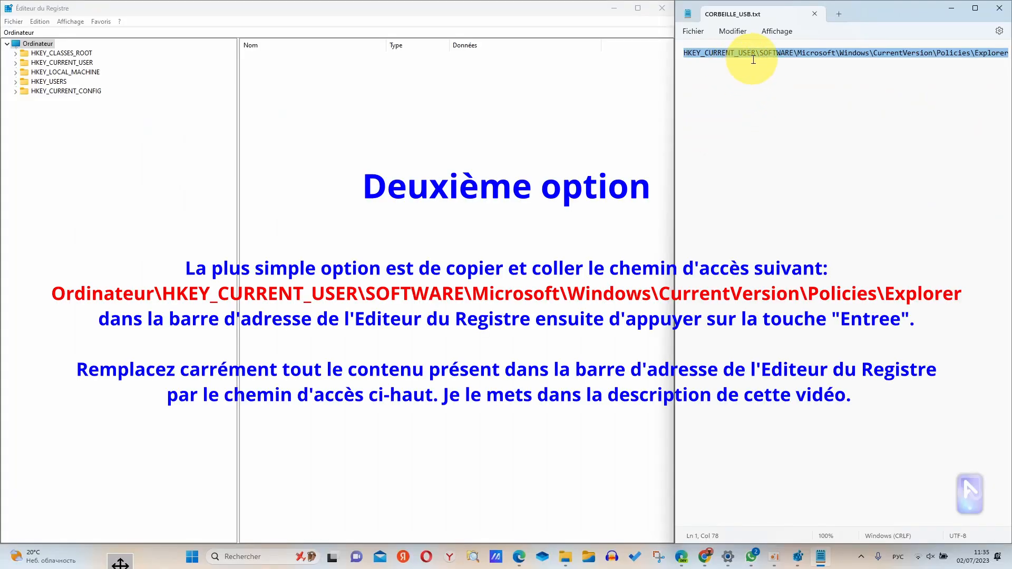
click(725, 50)
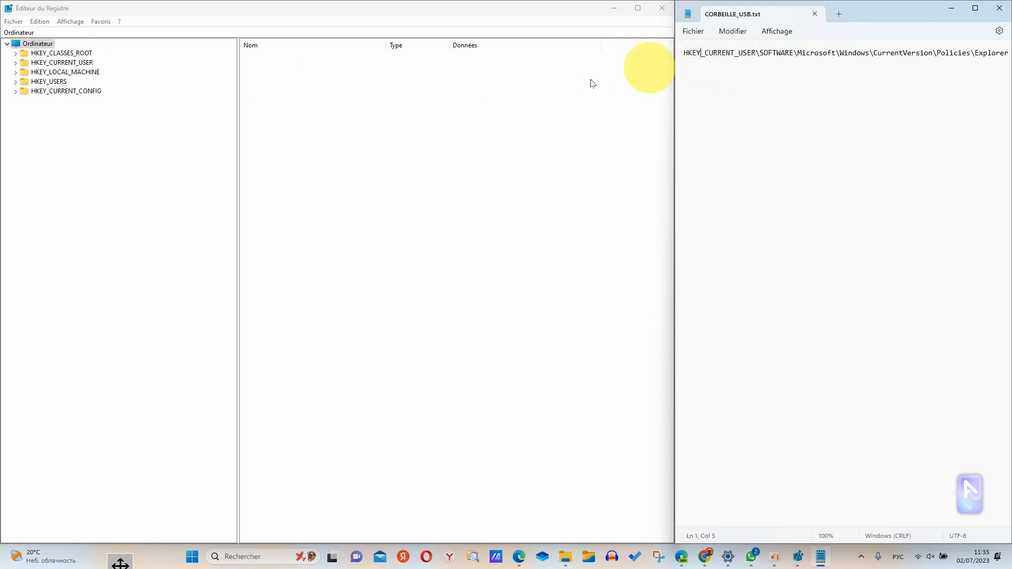
click(16, 63)
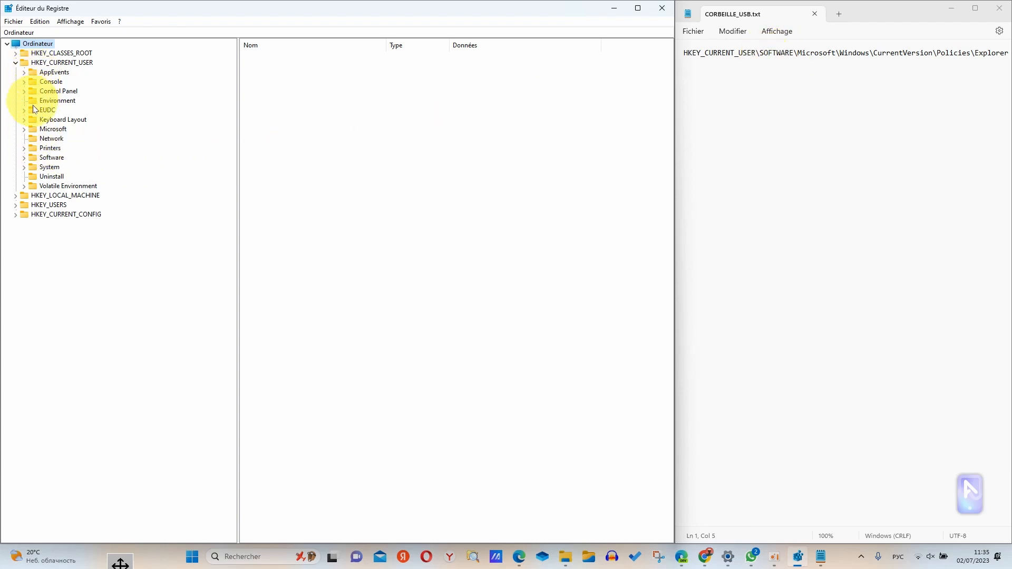
click(25, 158)
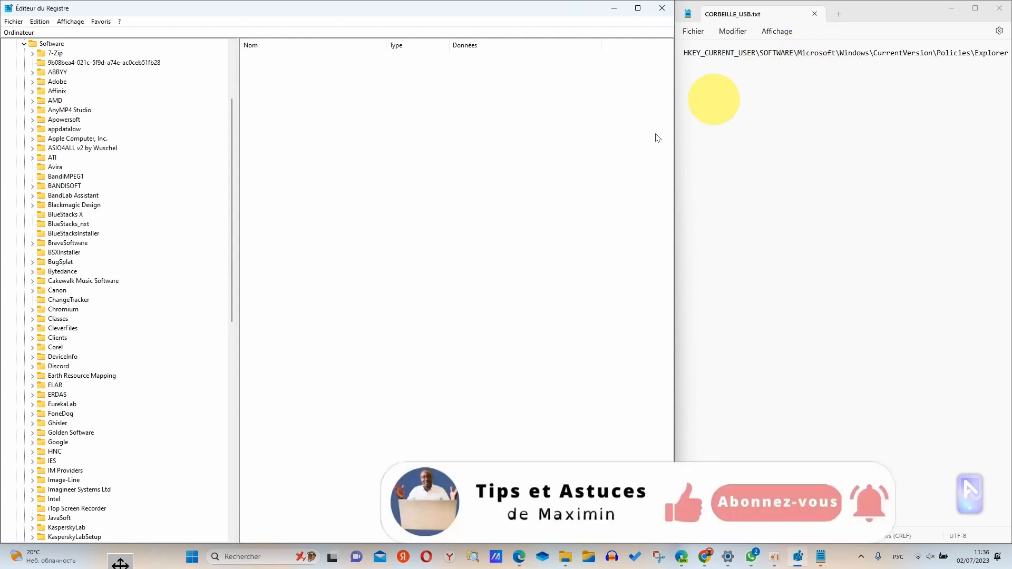
Locate and expand the Microsoft key under HKEY_CURRENT_USER\Software.
scroll(62, 320, down, 6)
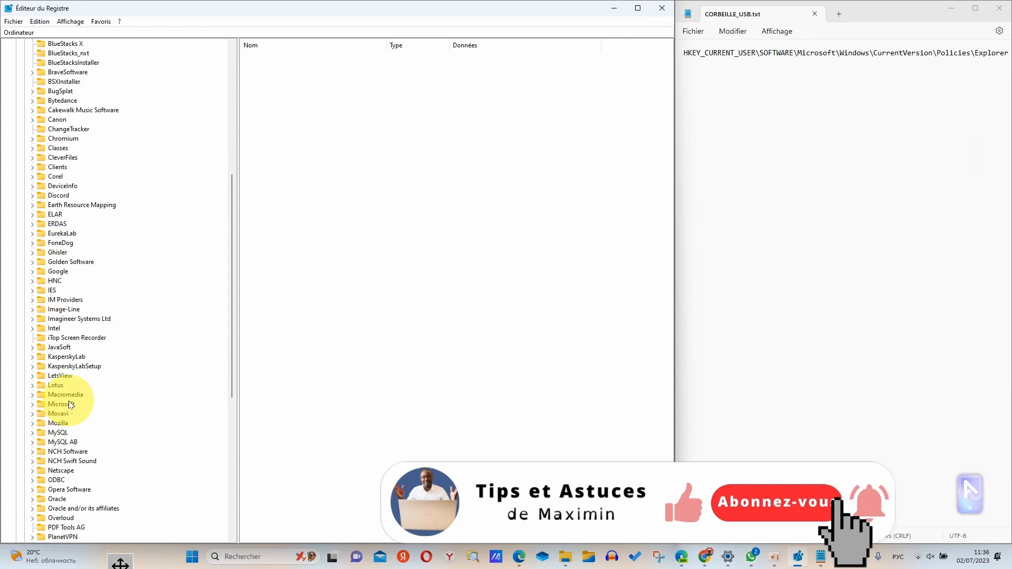
scroll(62, 401, down, 1)
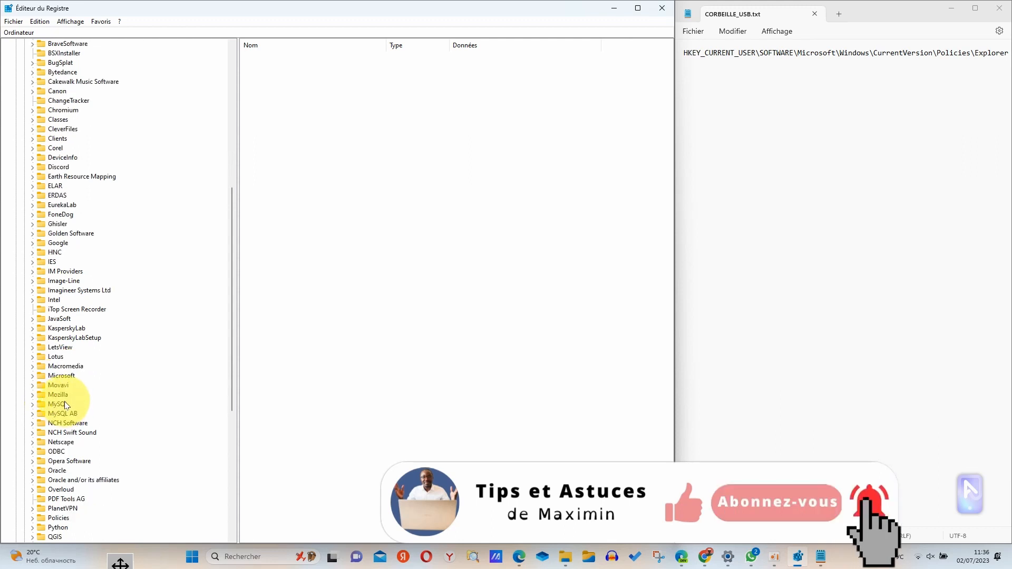
click(37, 376)
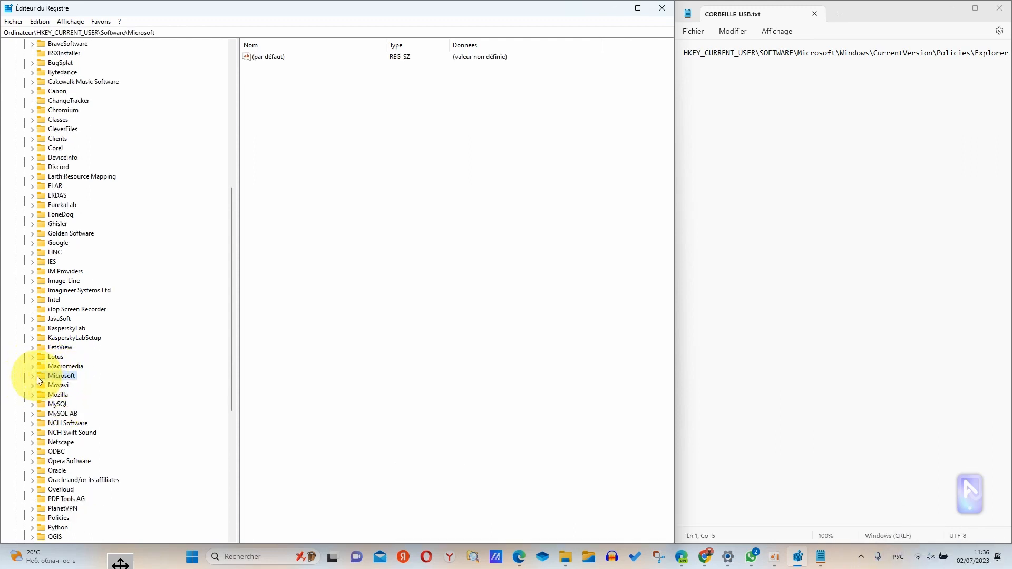
click(33, 376)
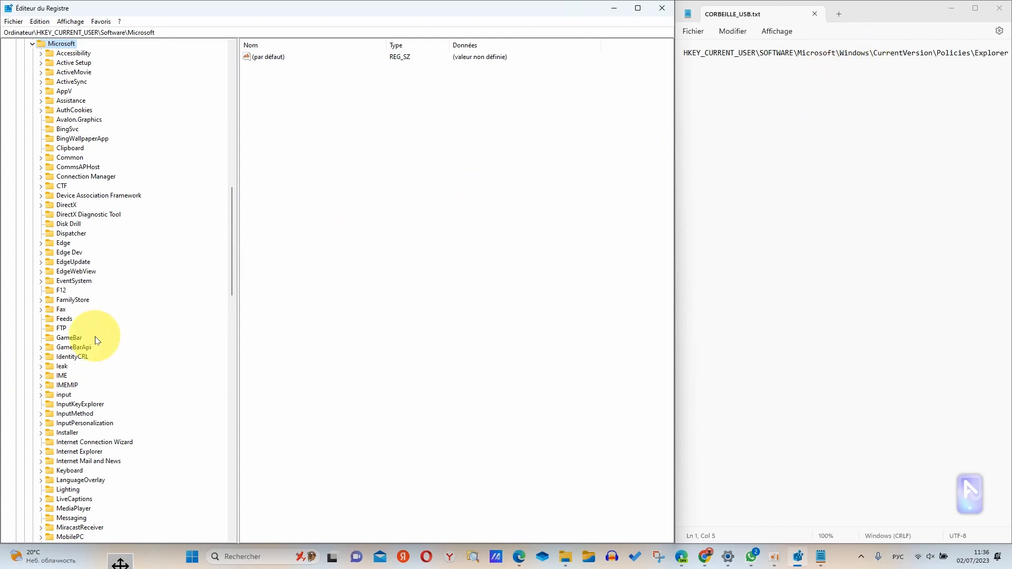
Expand the Windows key under Microsoft and the CurrentVersion key inside it.
scroll(95, 345, down, 5)
scroll(98, 359, down, 12)
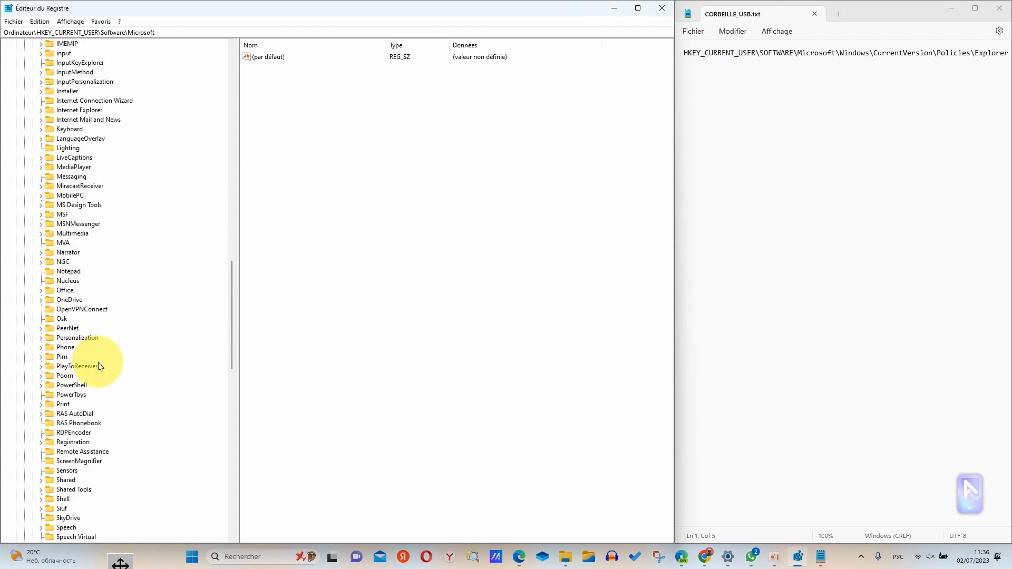
scroll(101, 369, down, 8)
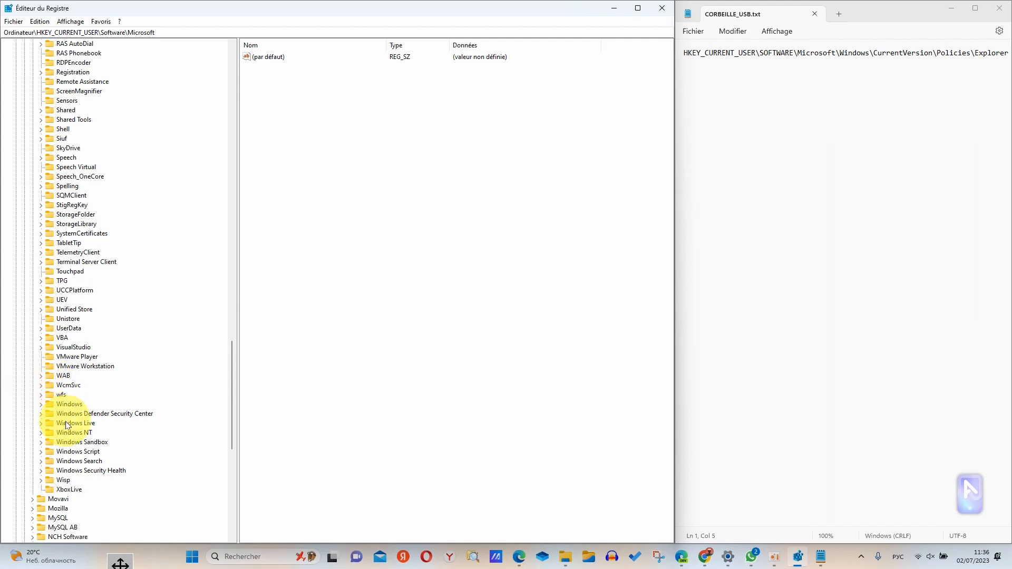
click(41, 404)
scroll(187, 362, down, 1)
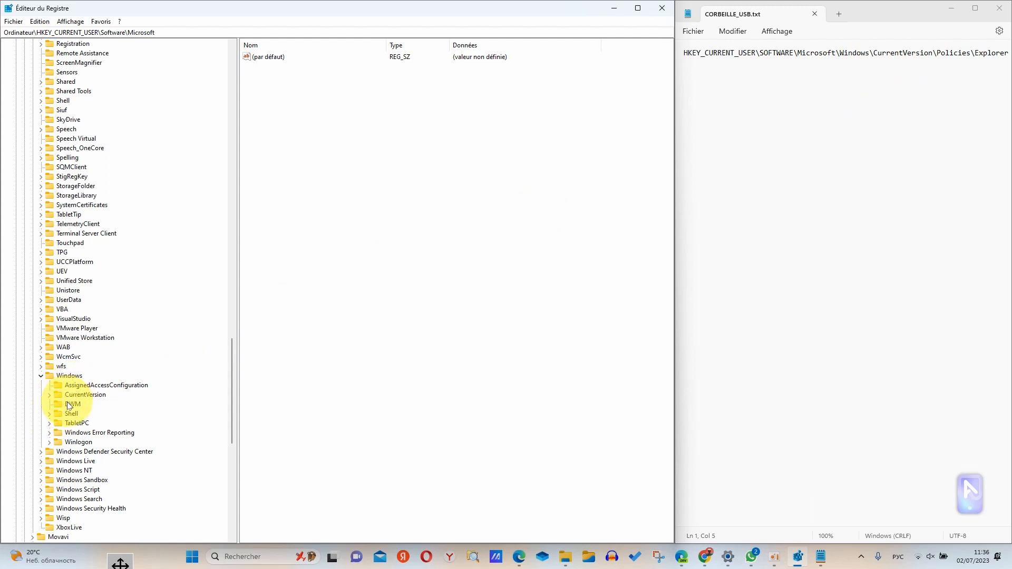
click(49, 395)
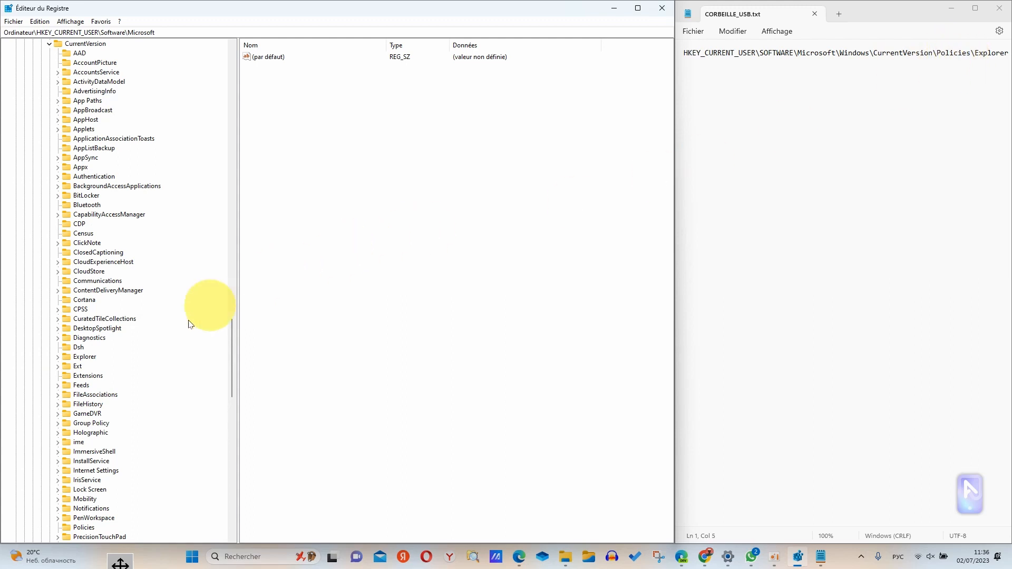
Select the Policies key under CurrentVersion.
scroll(61, 386, down, 5)
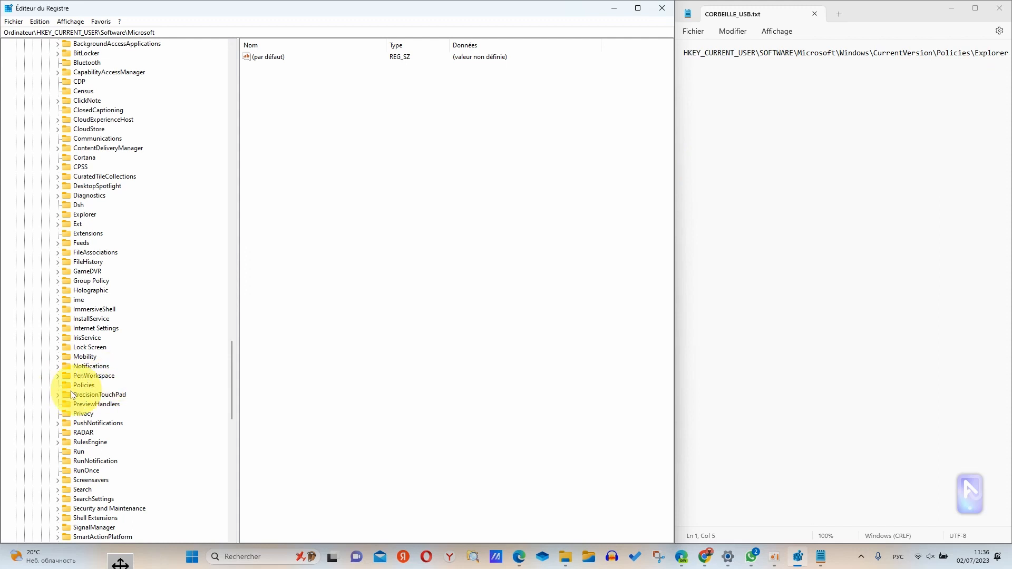
click(77, 385)
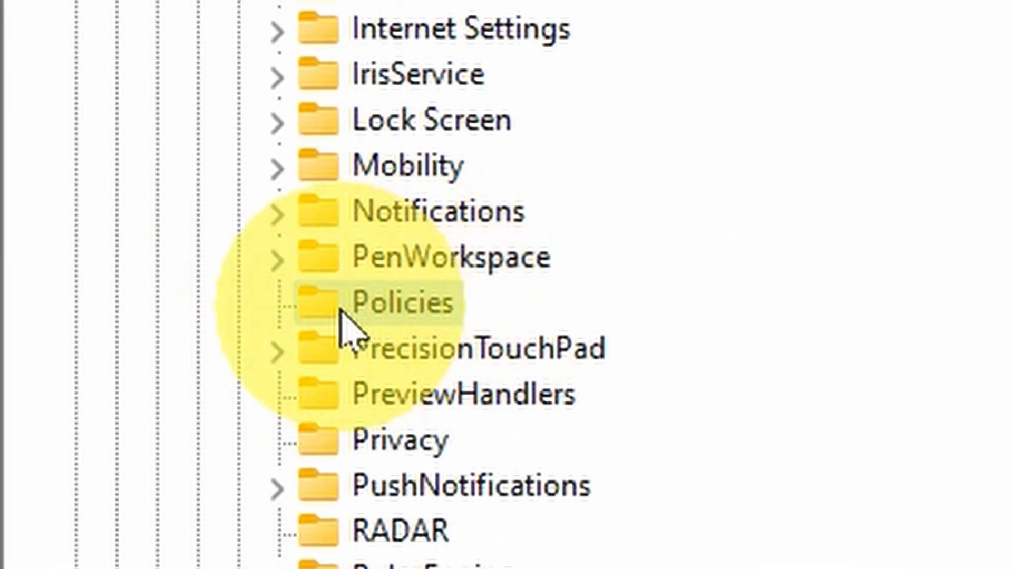
click(324, 310)
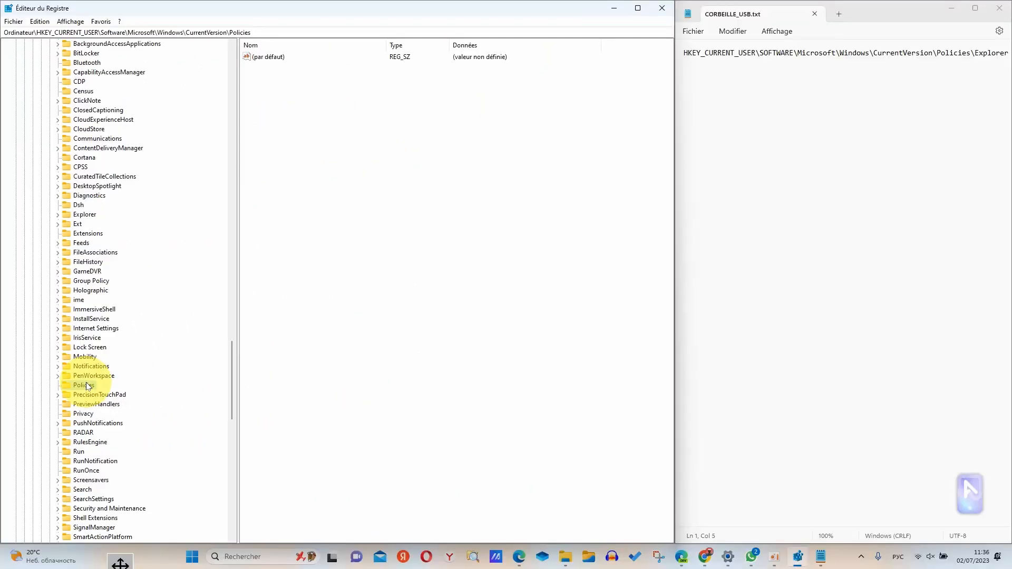
Copy the word Explorer from the path in CORBEILLE_USB.txt and create a new key under Policies.
double_click(975, 54)
key(ctrl+c)
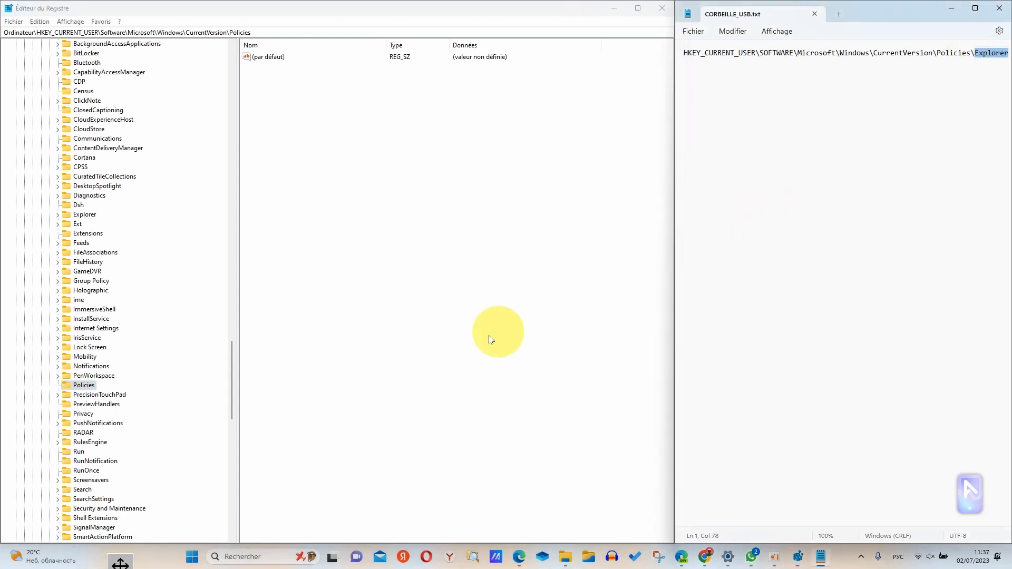
right_click(88, 389)
mouse_move(132, 404)
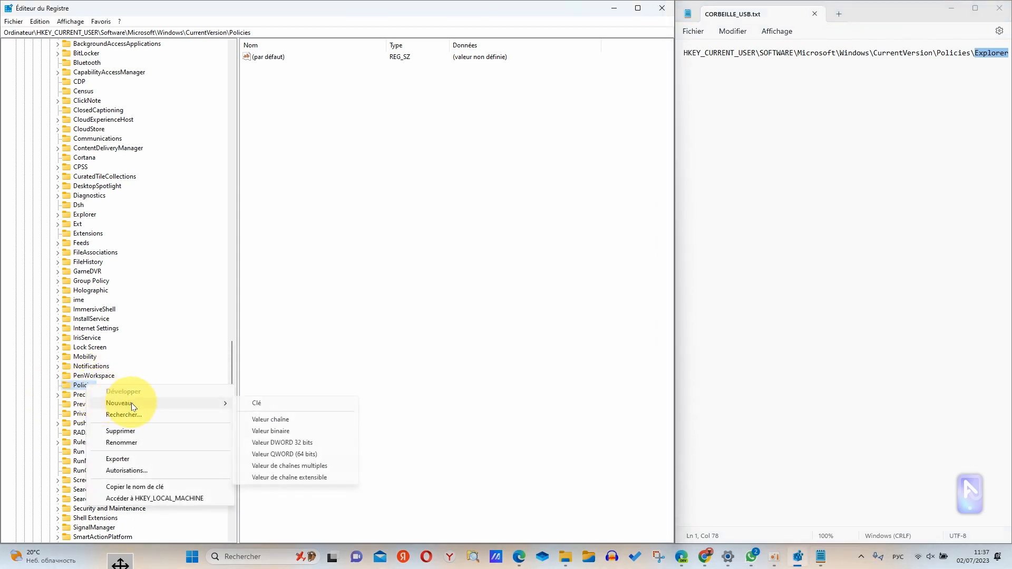
click(281, 406)
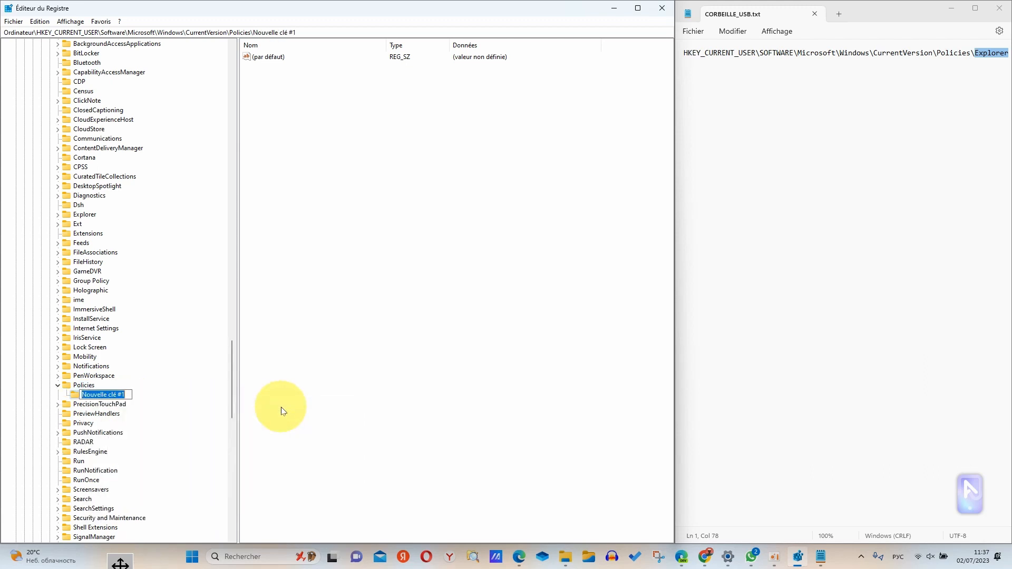
Rename the new key under Policies to Explorer, using the name copied from CORBEILLE_USB.txt.
click(114, 394)
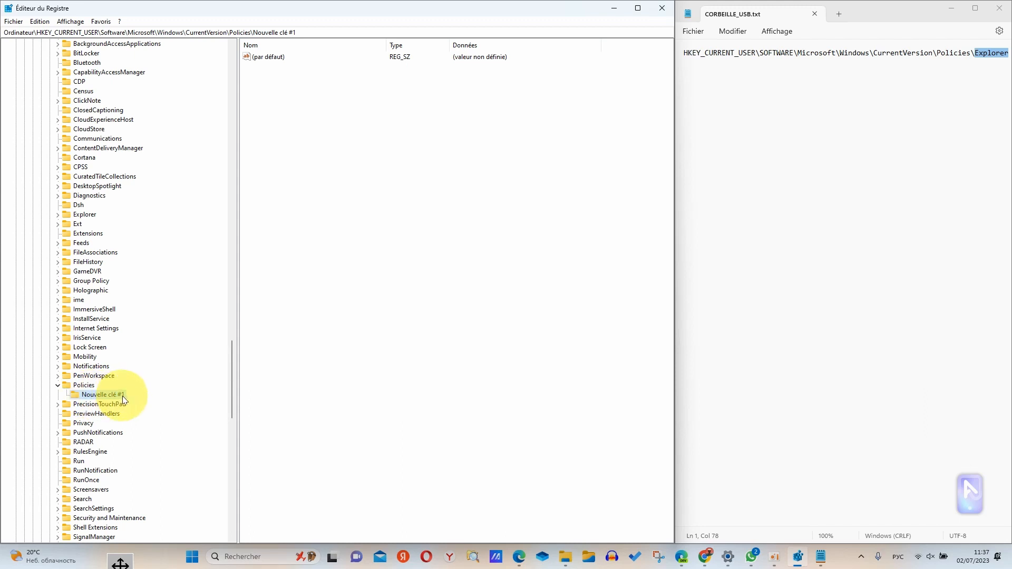
right_click(117, 395)
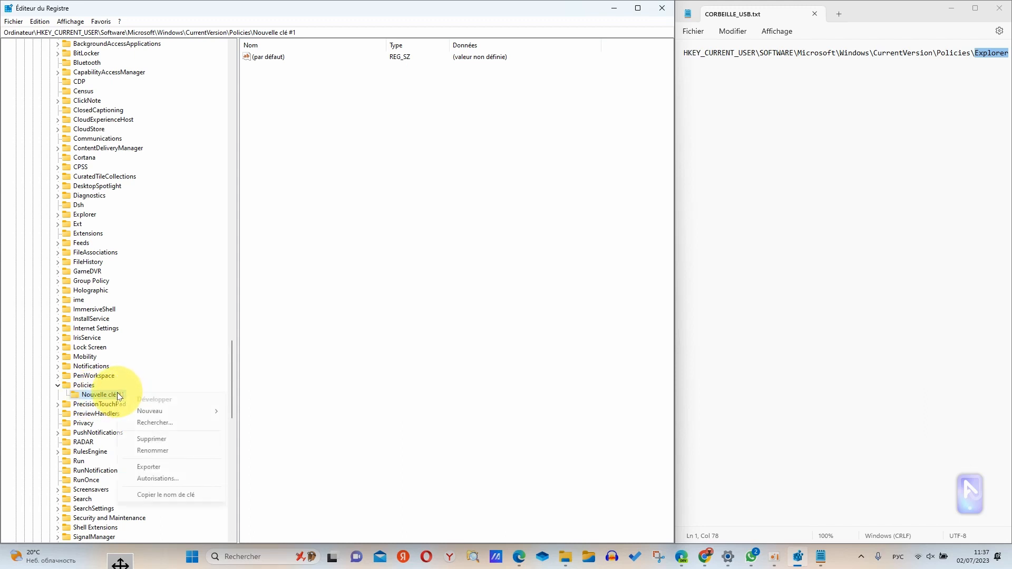
click(153, 450)
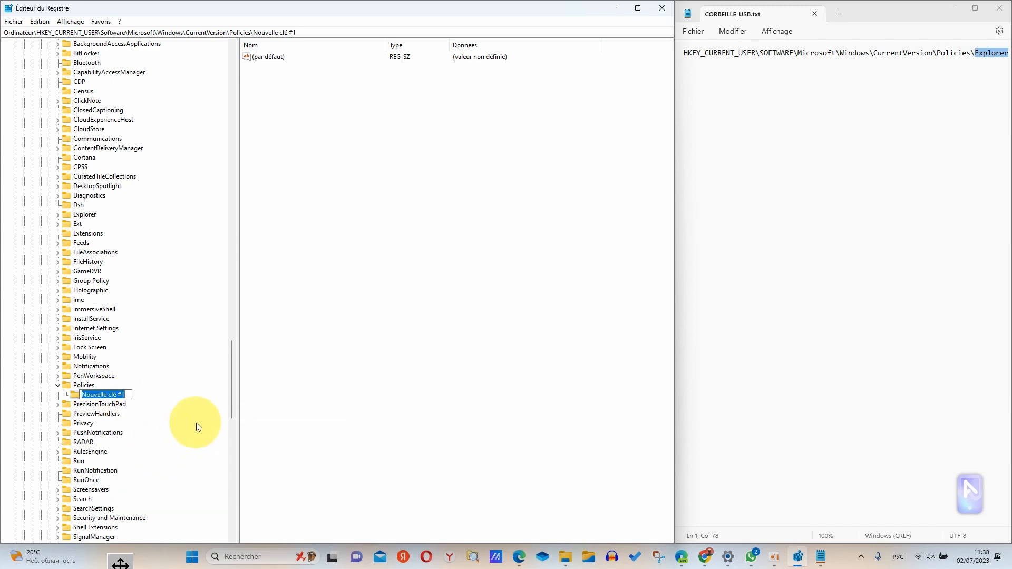
right_click(996, 58)
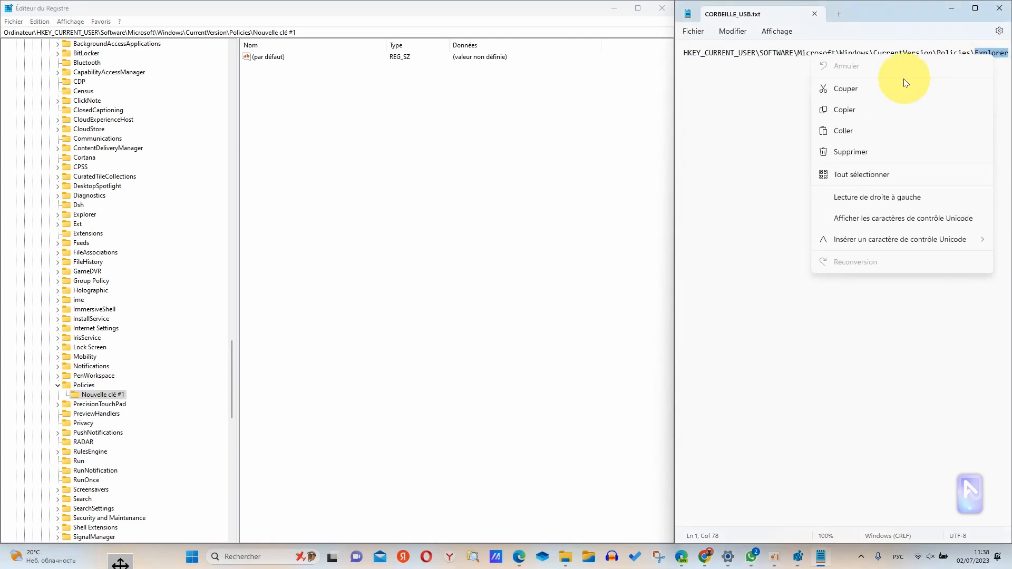
click(843, 110)
right_click(105, 394)
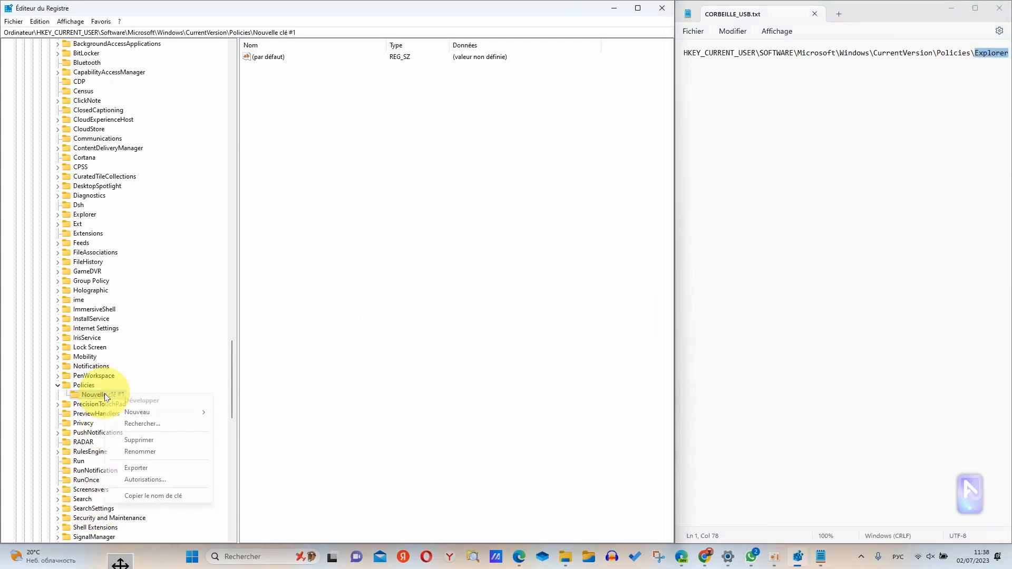
click(124, 451)
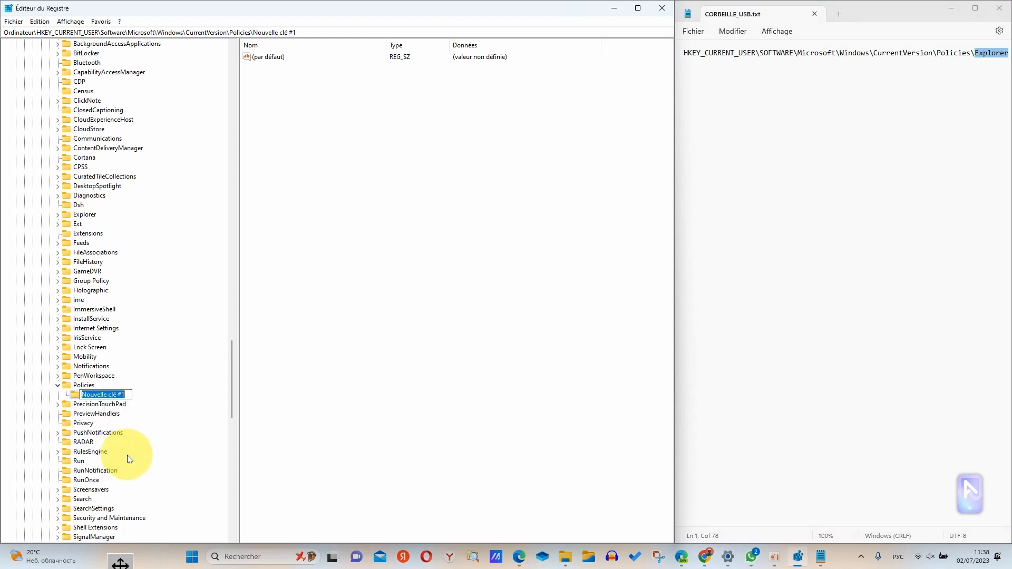
key(ctrl+v)
key(Return)
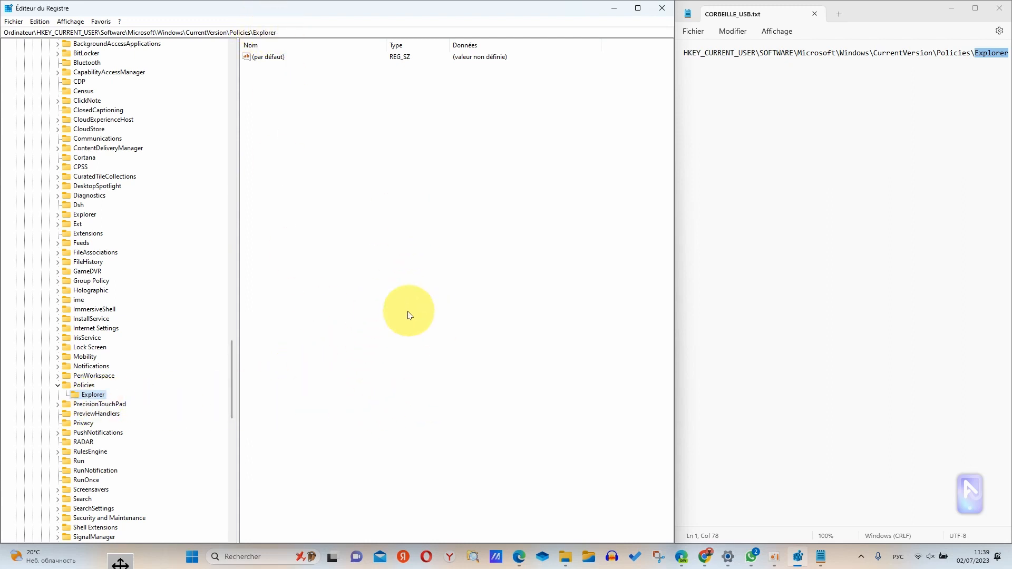
Create a 32-bit DWORD value named RecycleBinDrives in the Explorer key under Policies.
right_click(442, 325)
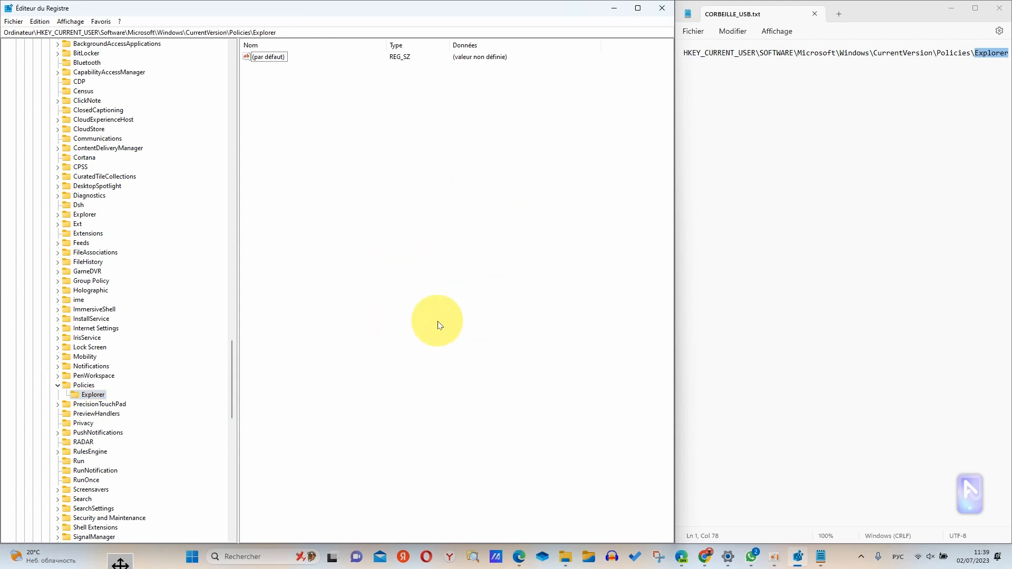
mouse_move(471, 327)
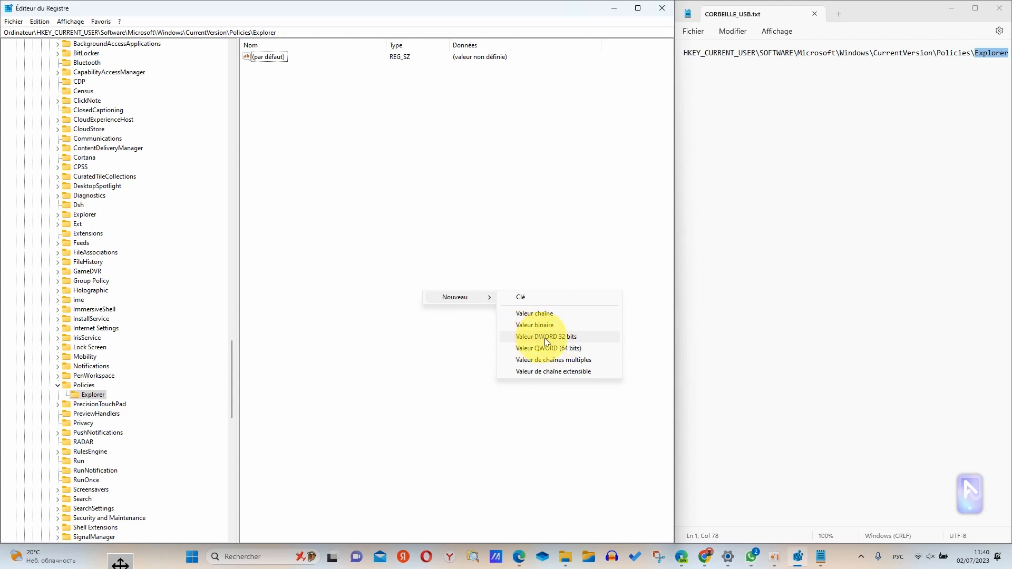
click(575, 337)
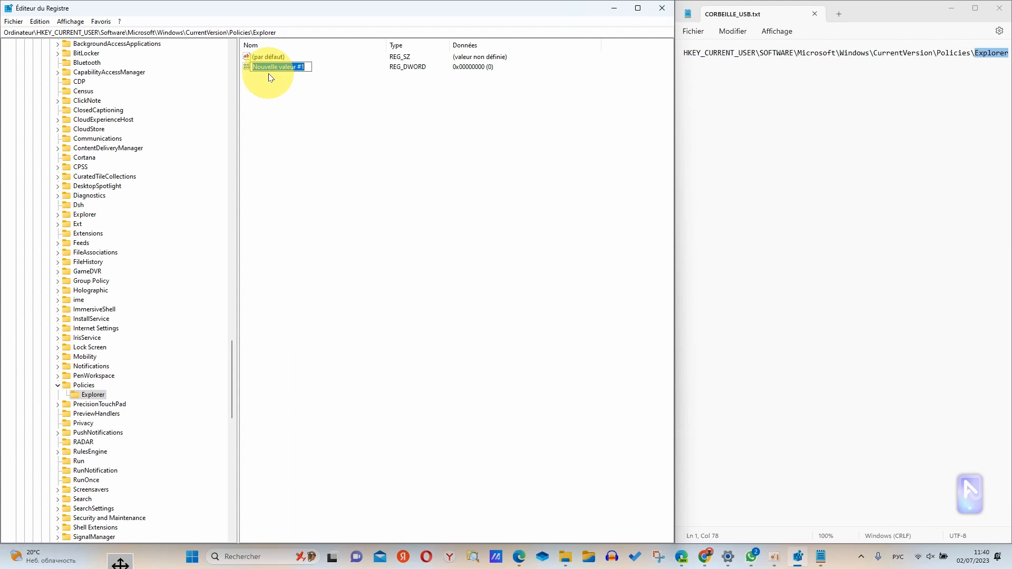
key(alt+shift)
key(BackSpace)
text(R)
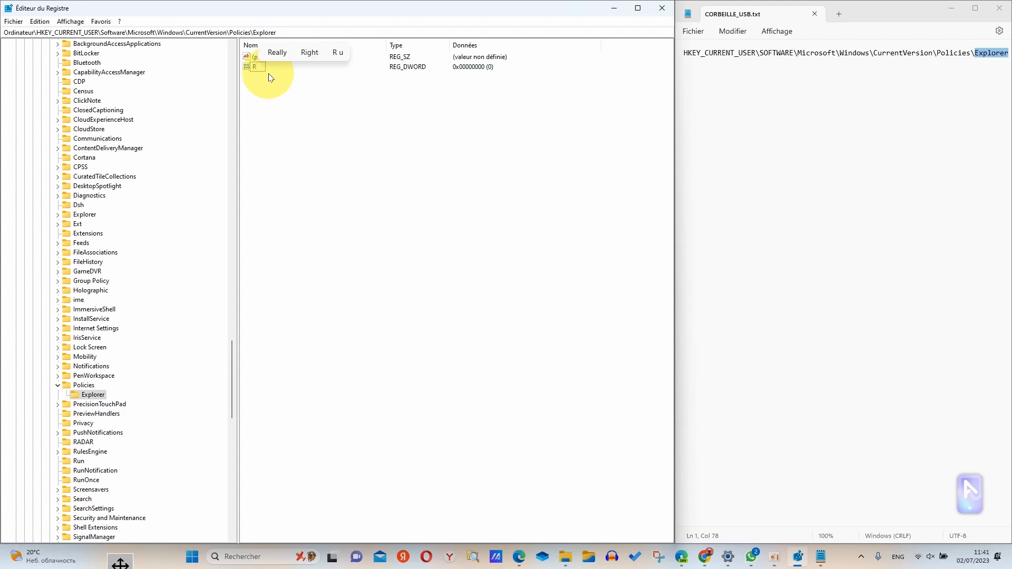
text(ecy)
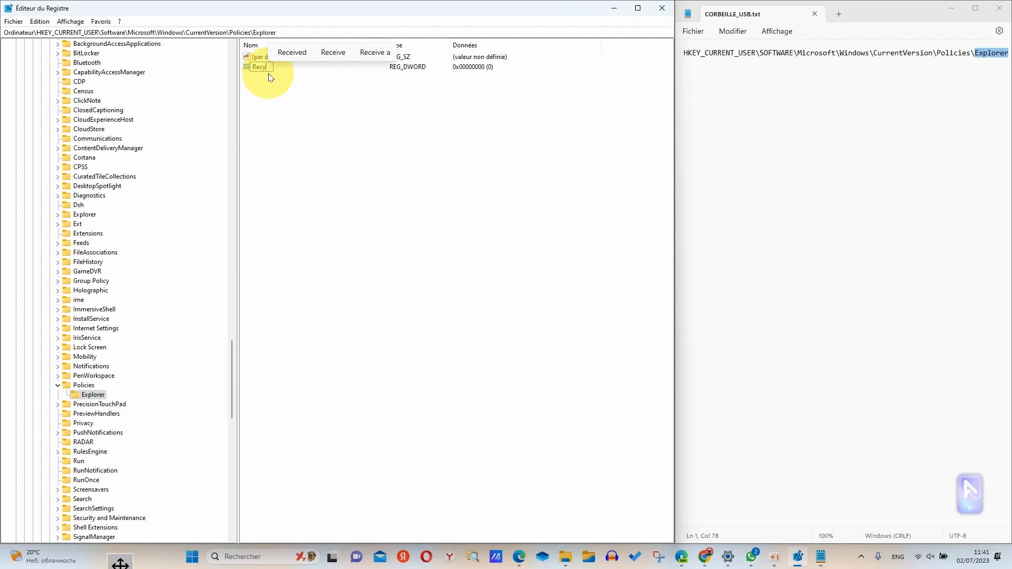
text(cle)
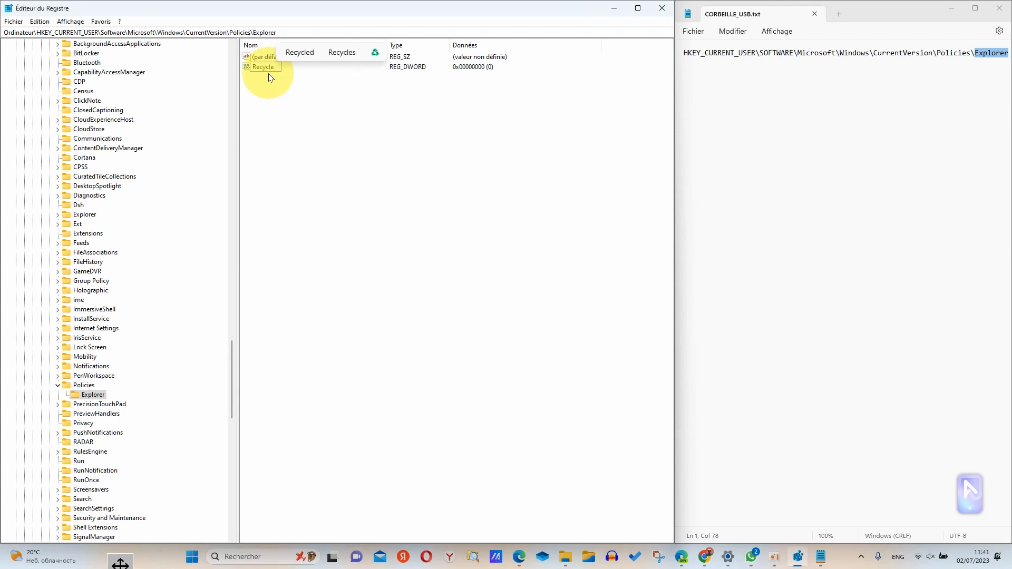
text(BinD)
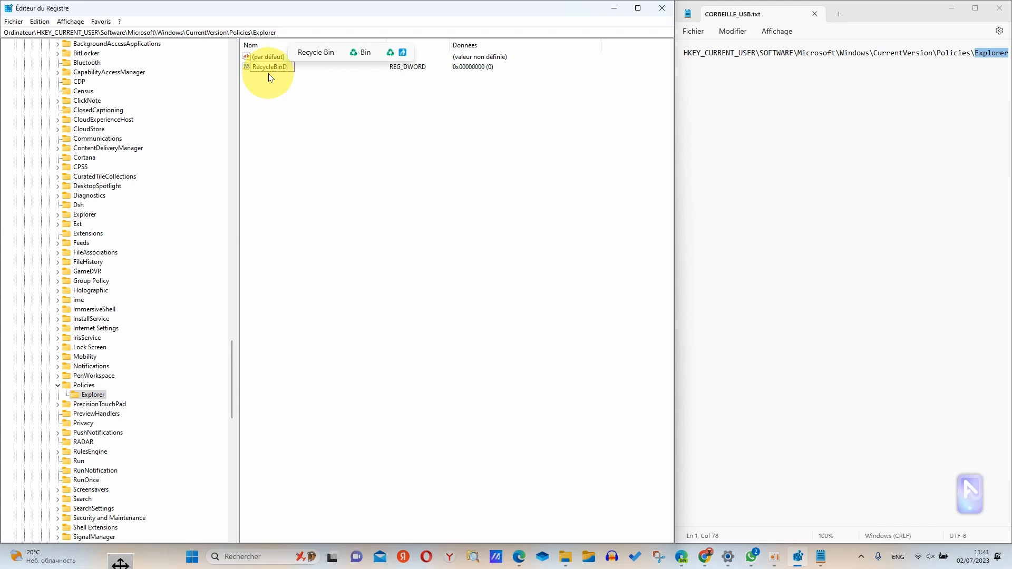
text(r)
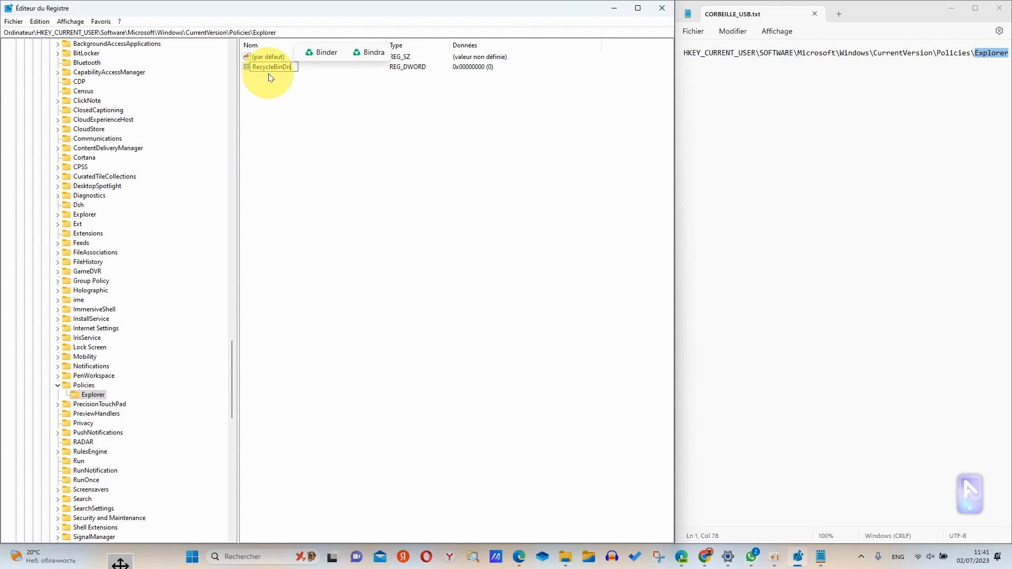
text(ives)
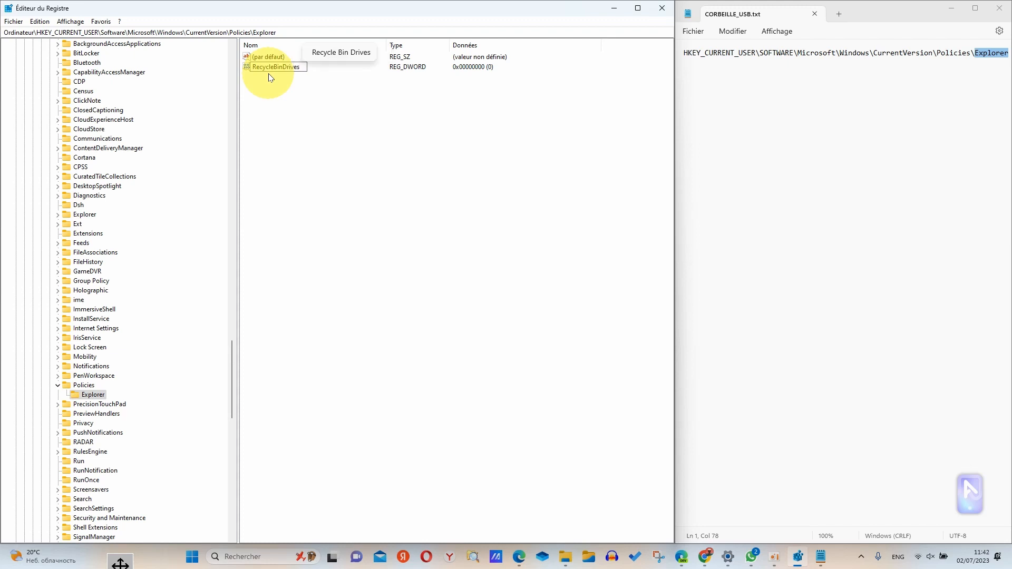
key(Return)
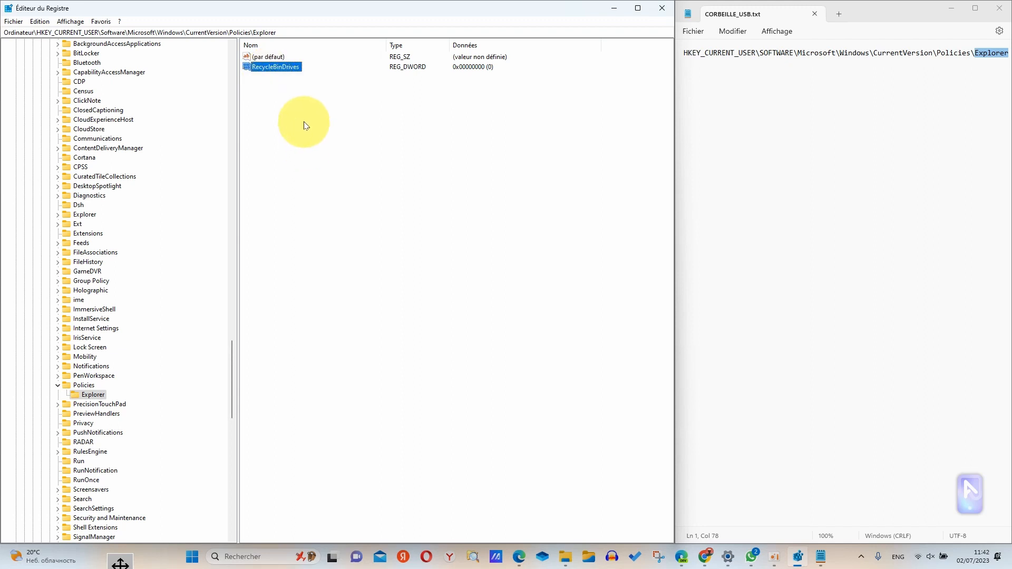
Set the value data of RecycleBinDrives to ffffffff with the hexadecimal base.
double_click(289, 69)
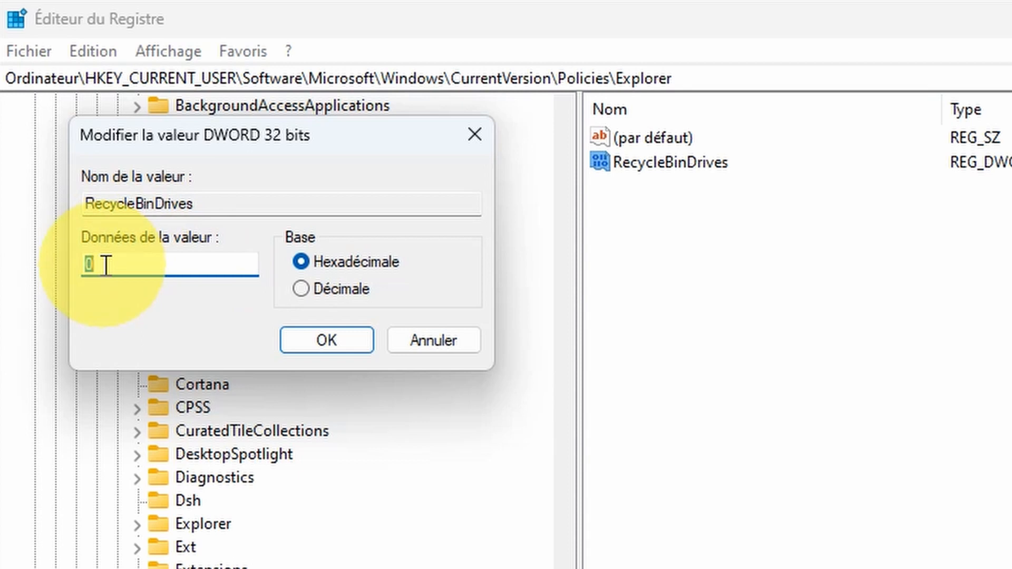
text(ffffffff)
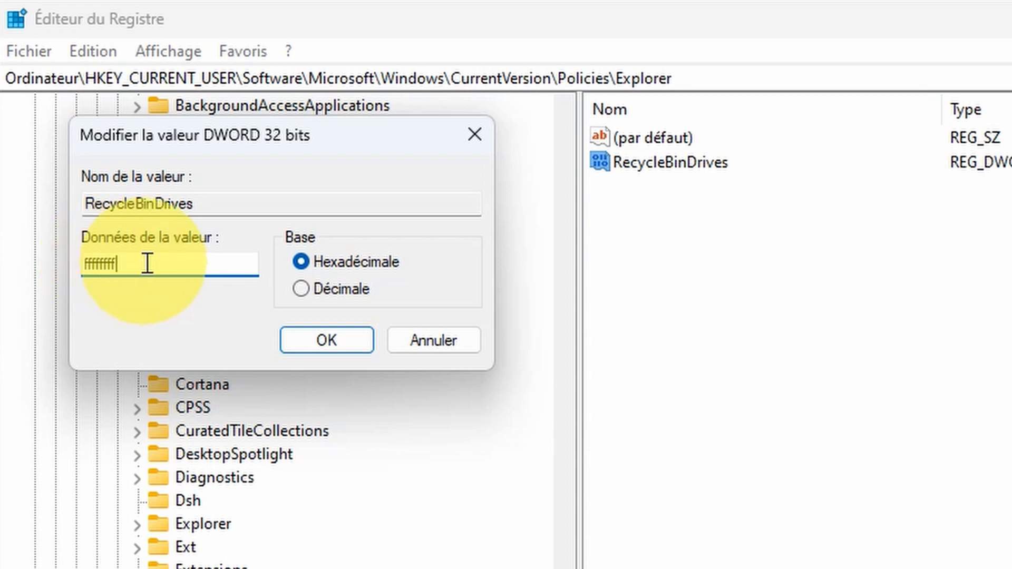
drag(141, 263, 75, 262)
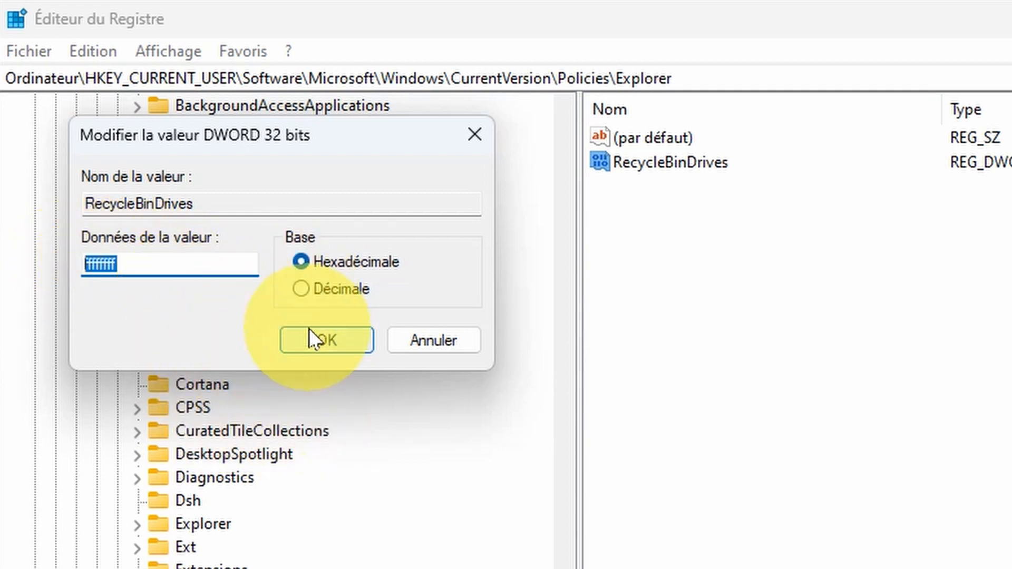
click(323, 340)
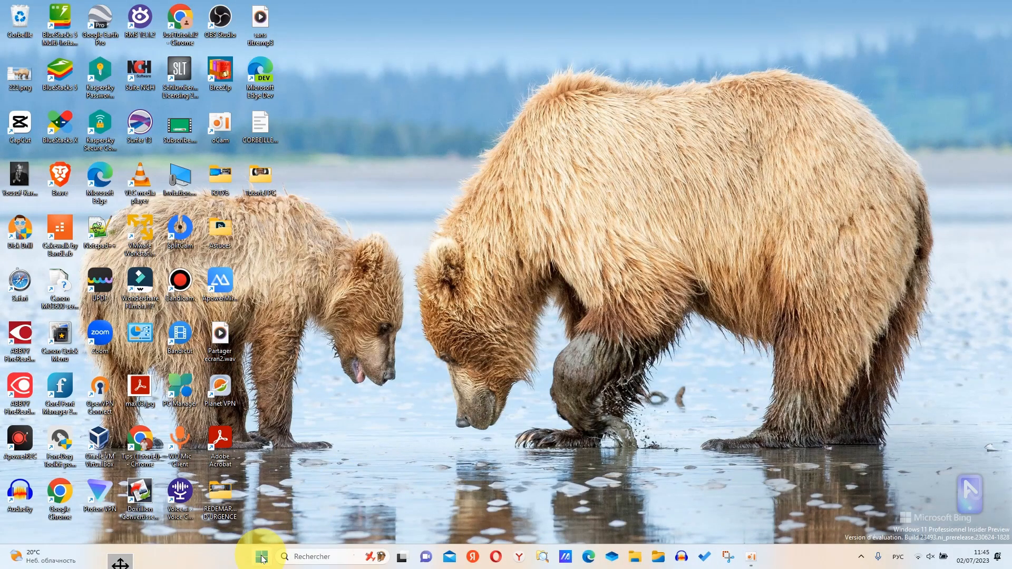
Open the computer's power options.
click(262, 558)
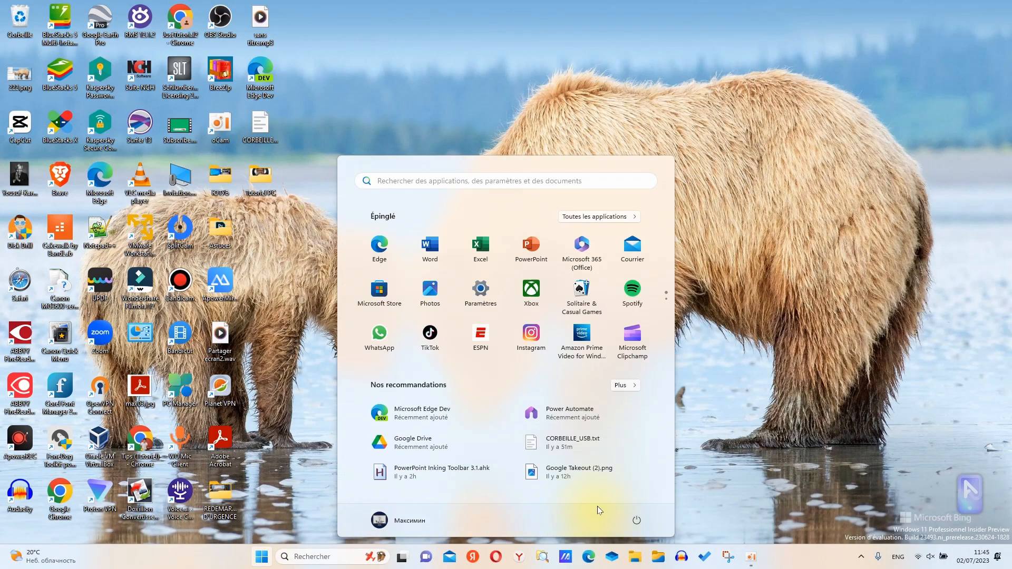
click(637, 520)
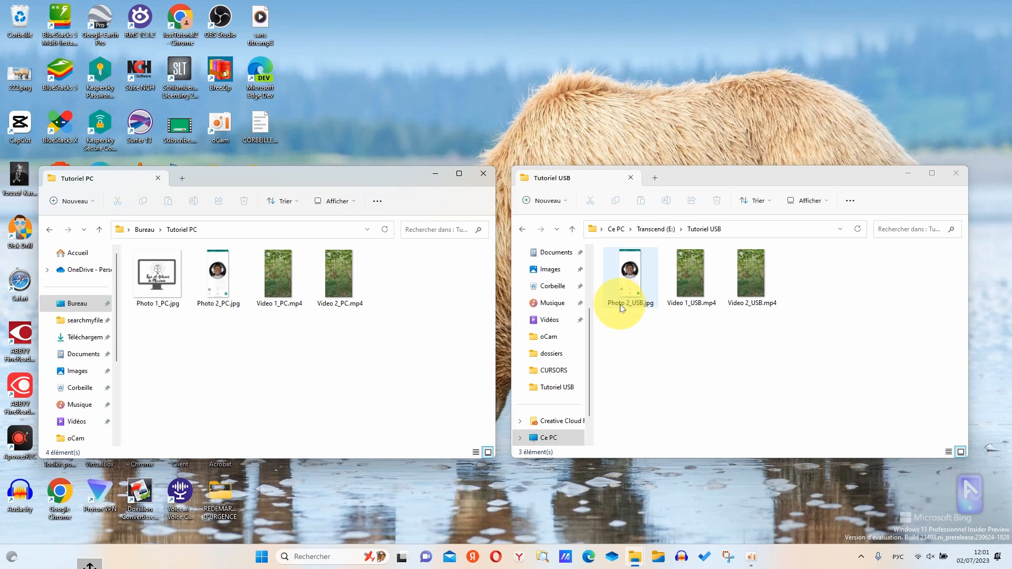
Move all four photo and video files in the Tutoriel PC folder to the Recycle Bin.
click(146, 293)
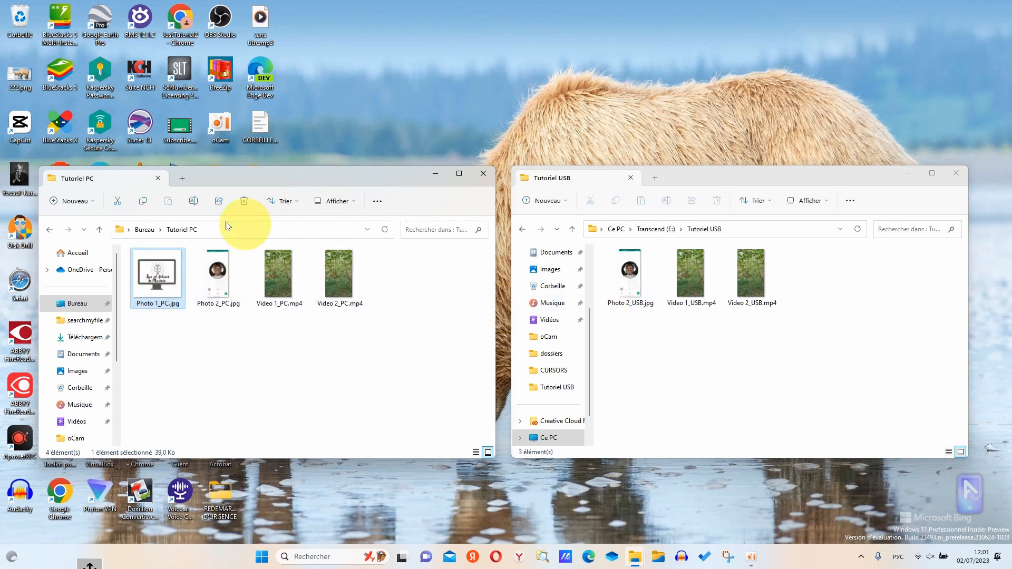
shift+click(346, 291)
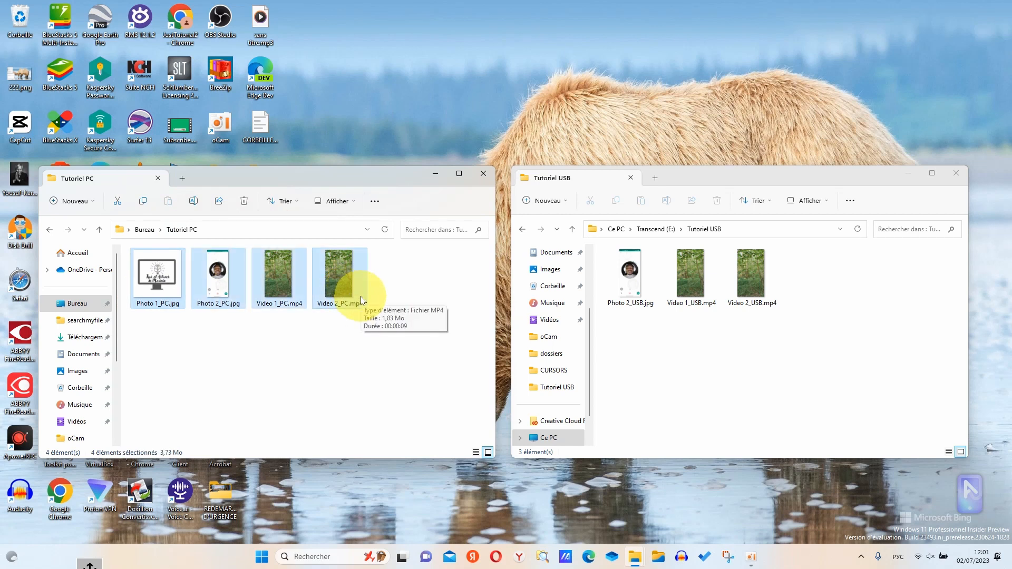
key(Delete)
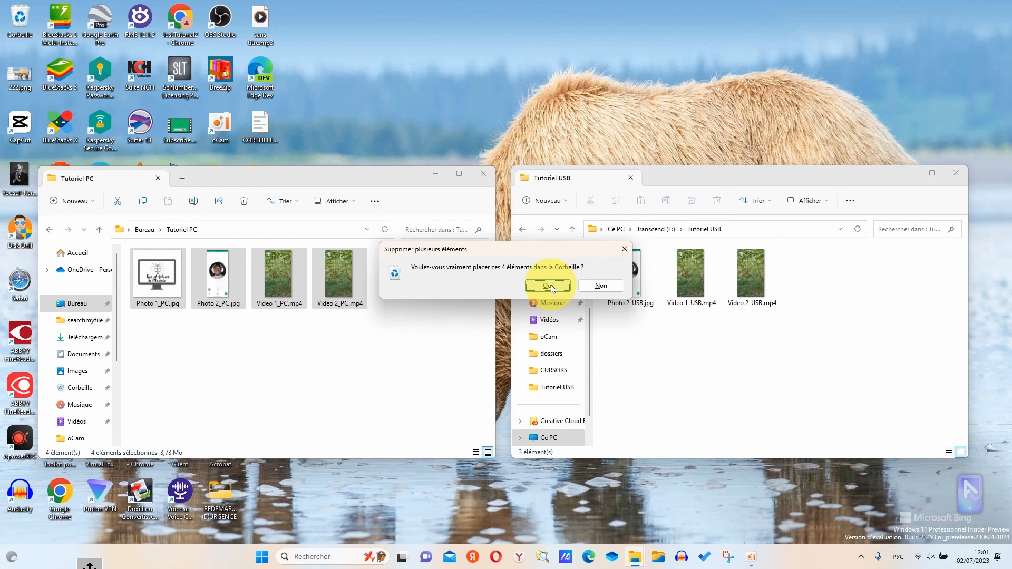
click(550, 286)
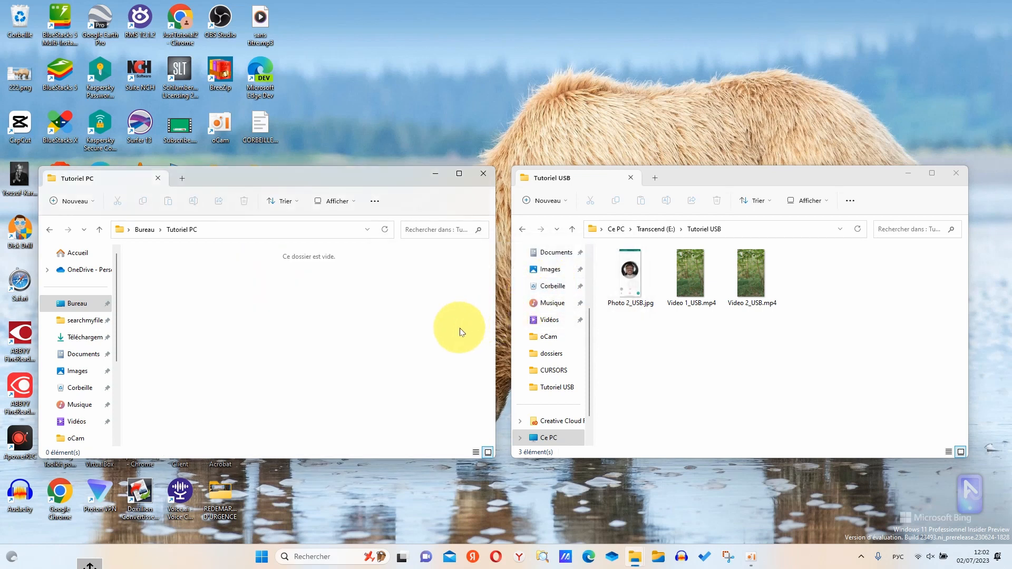
Move all three files in the Tutoriel USB folder on the Transcend (E:) drive to the Recycle Bin, and open the Recycle Bin.
click(626, 285)
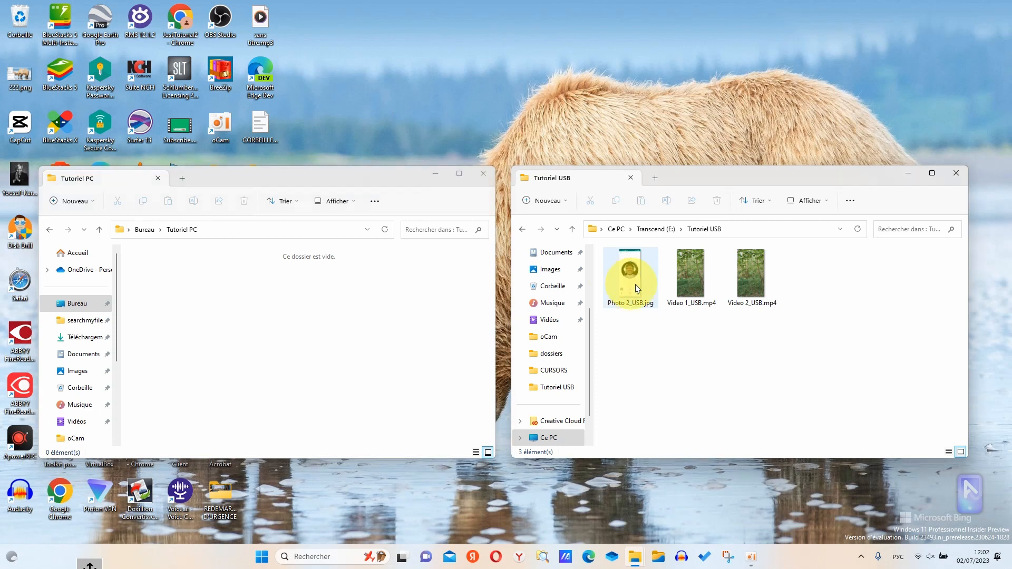
shift+click(767, 287)
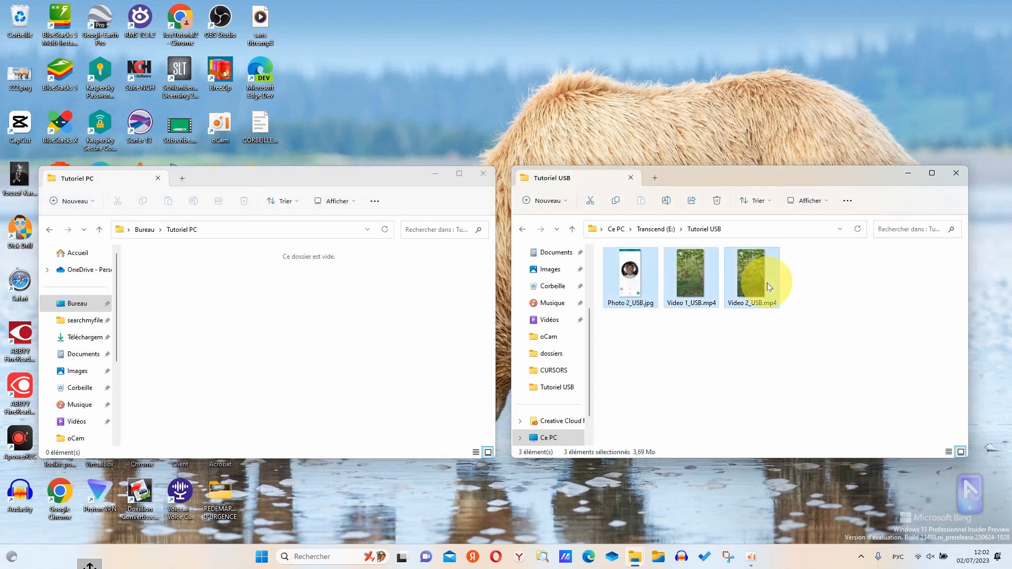
click(718, 202)
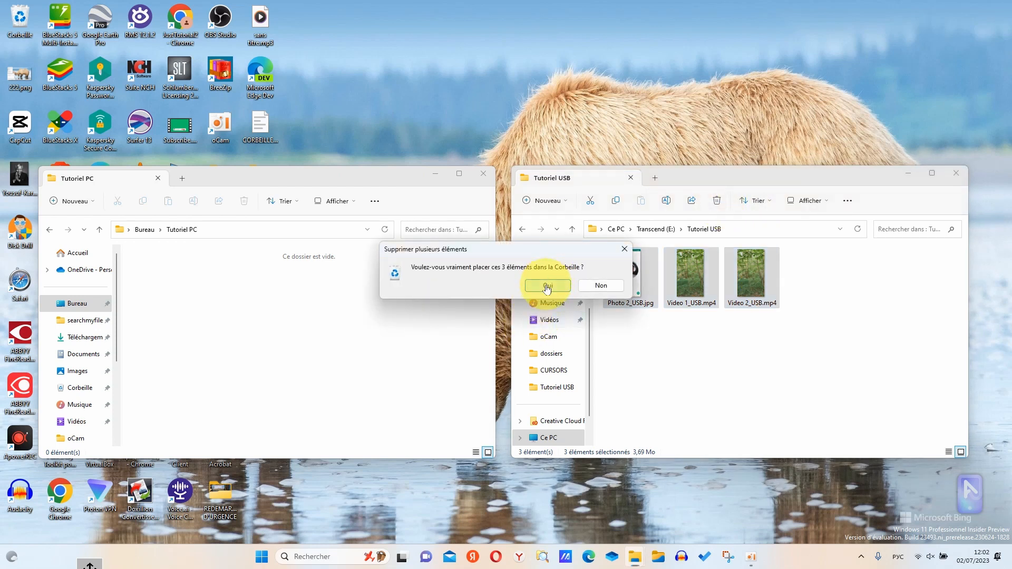
click(546, 286)
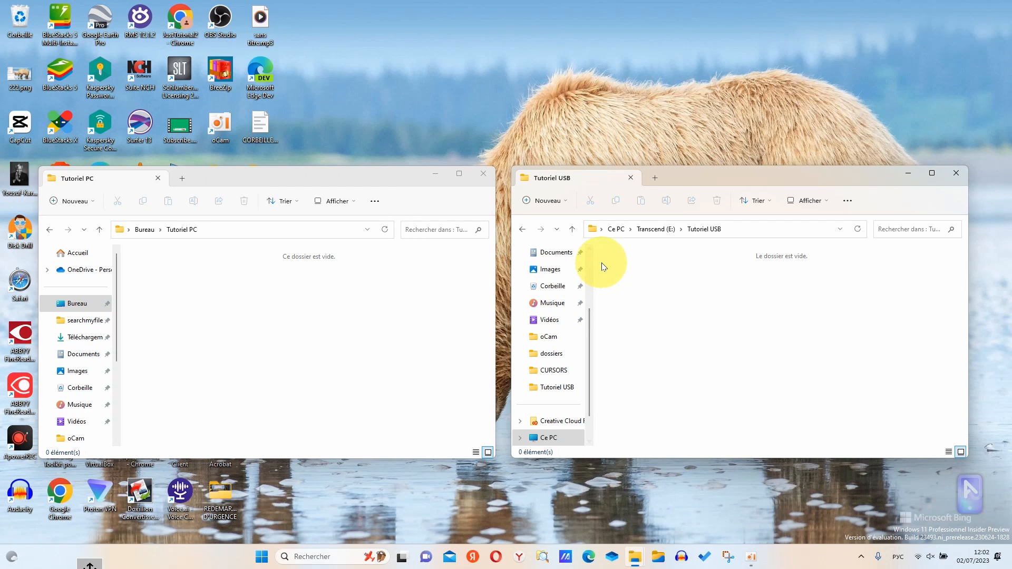
click(27, 21)
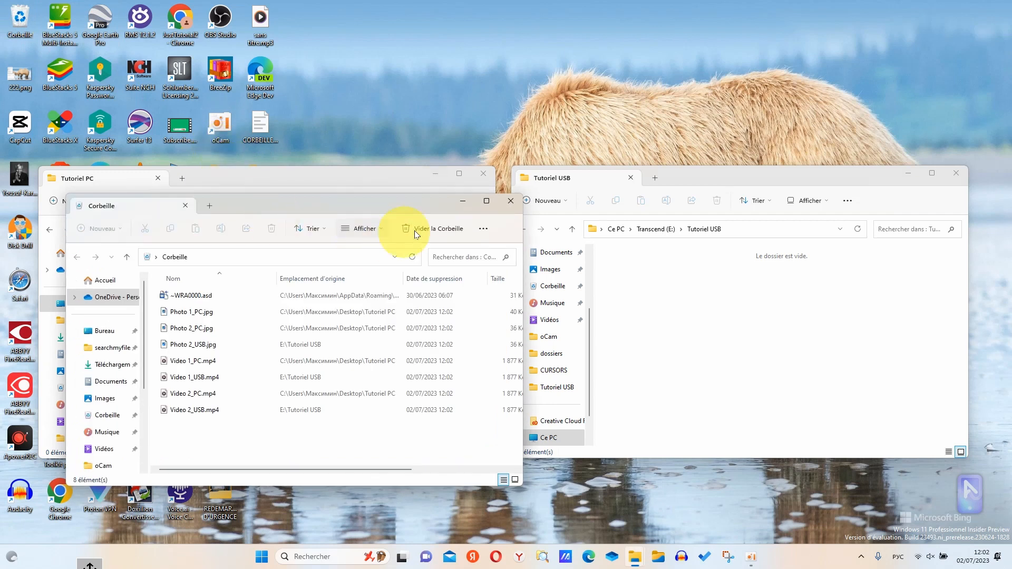
Maximize the Recycle Bin window and restore only Photo 2_USB.jpg, Video 1_USB.mp4 and Video 2_USB.mp4 to their original location.
click(487, 201)
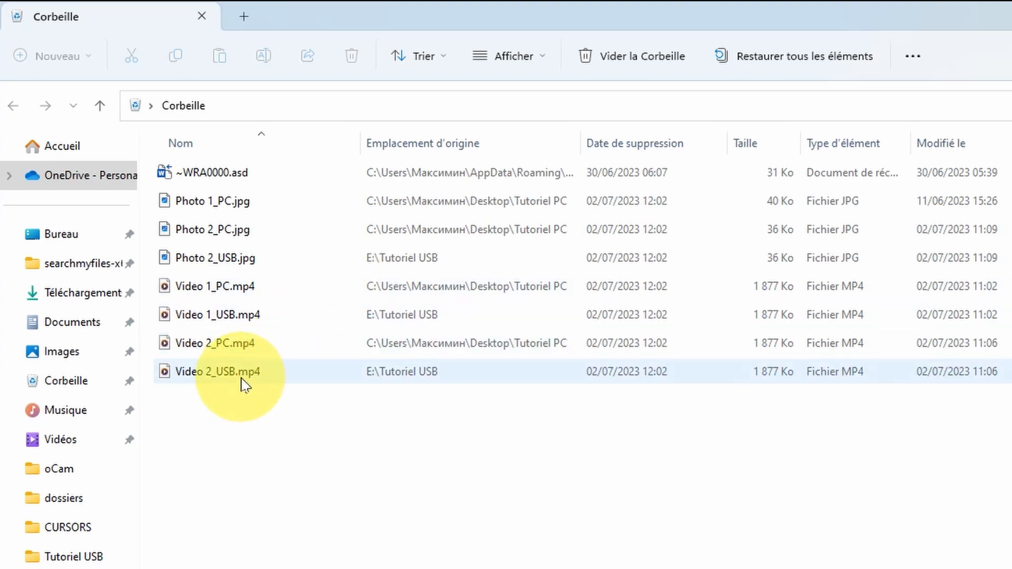
click(243, 376)
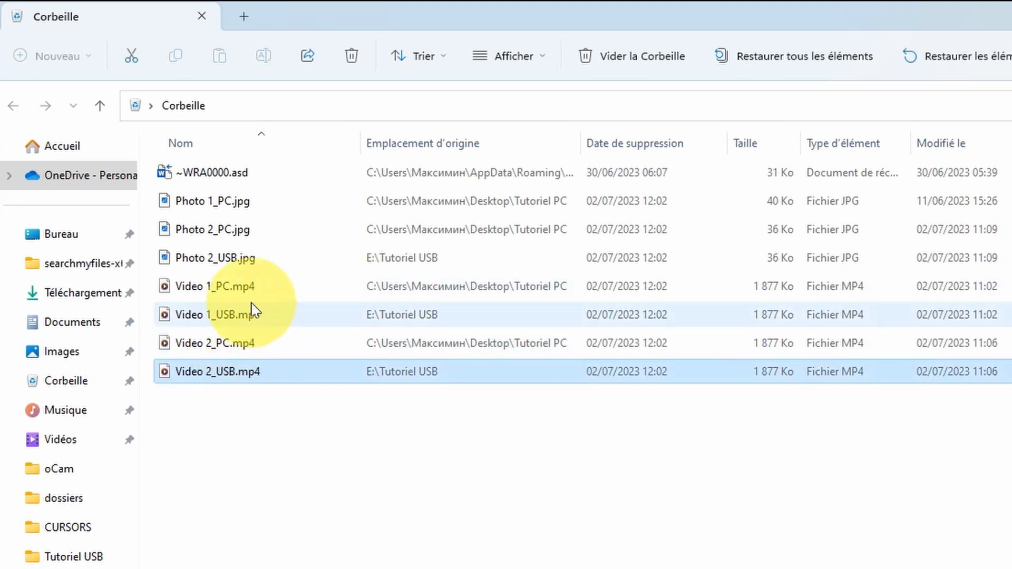
ctrl+click(226, 318)
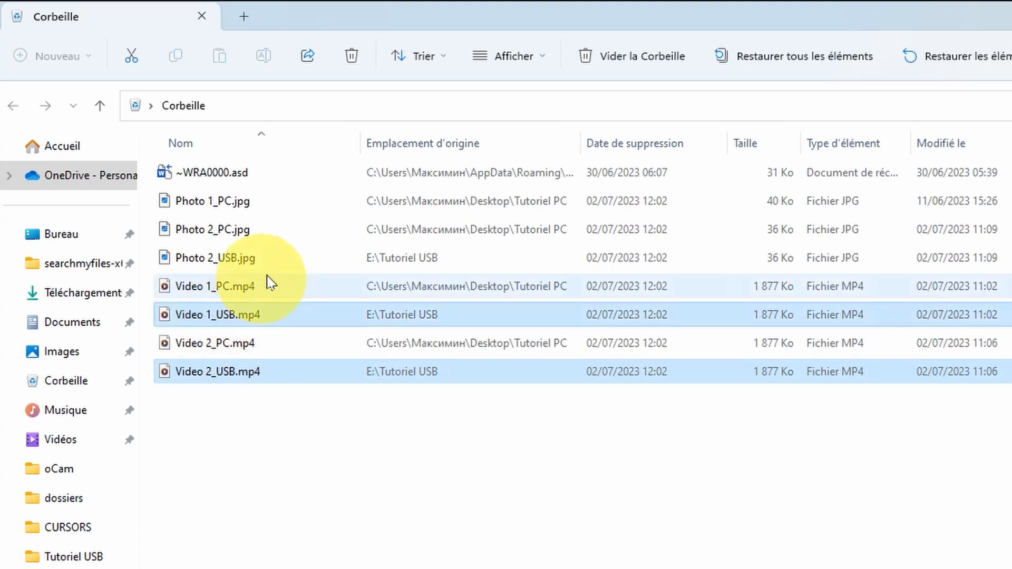
ctrl+click(242, 258)
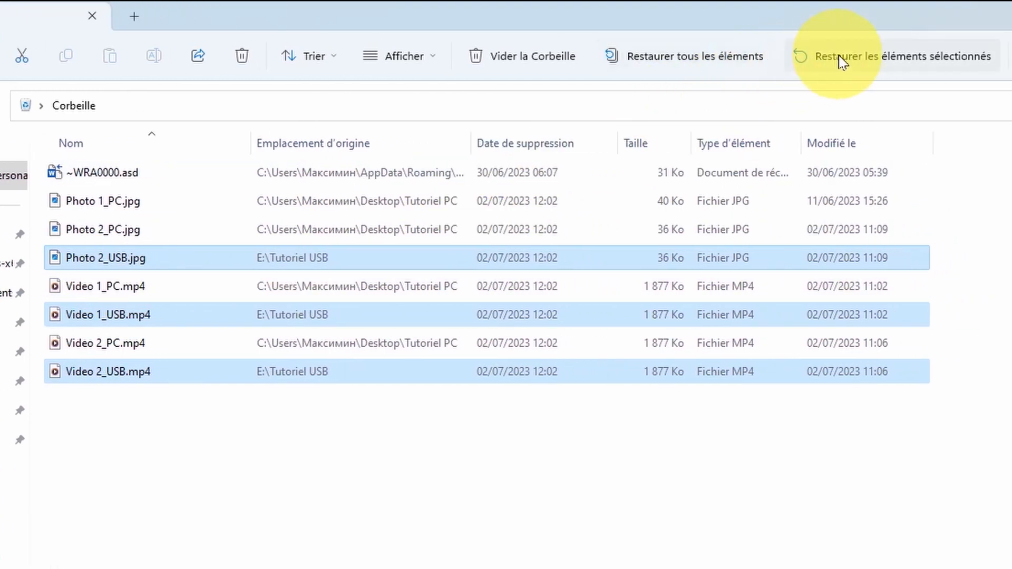
click(916, 62)
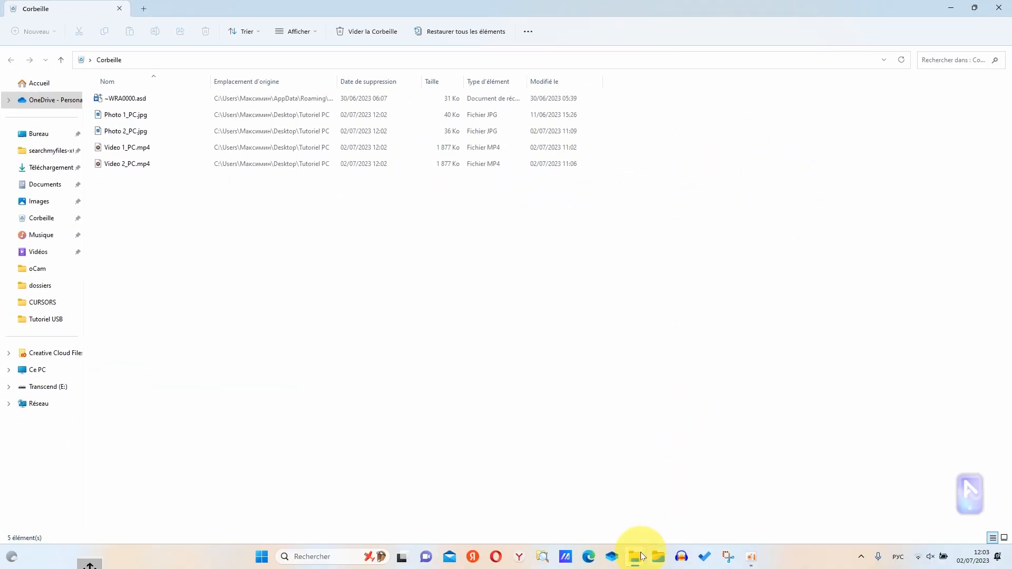
Check the restored files in the Tutoriel USB folder window and return to the Recycle Bin.
click(643, 558)
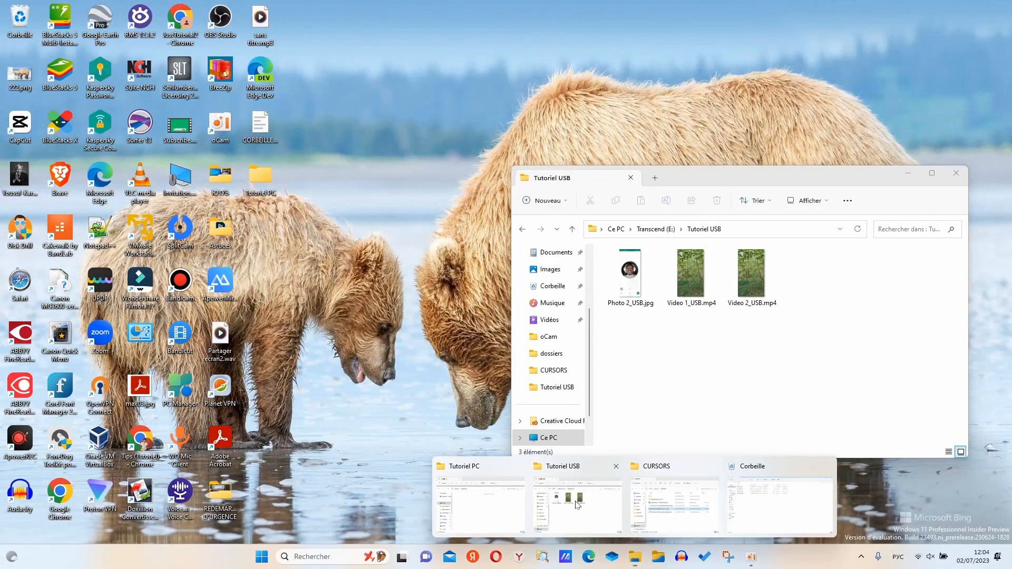
click(578, 505)
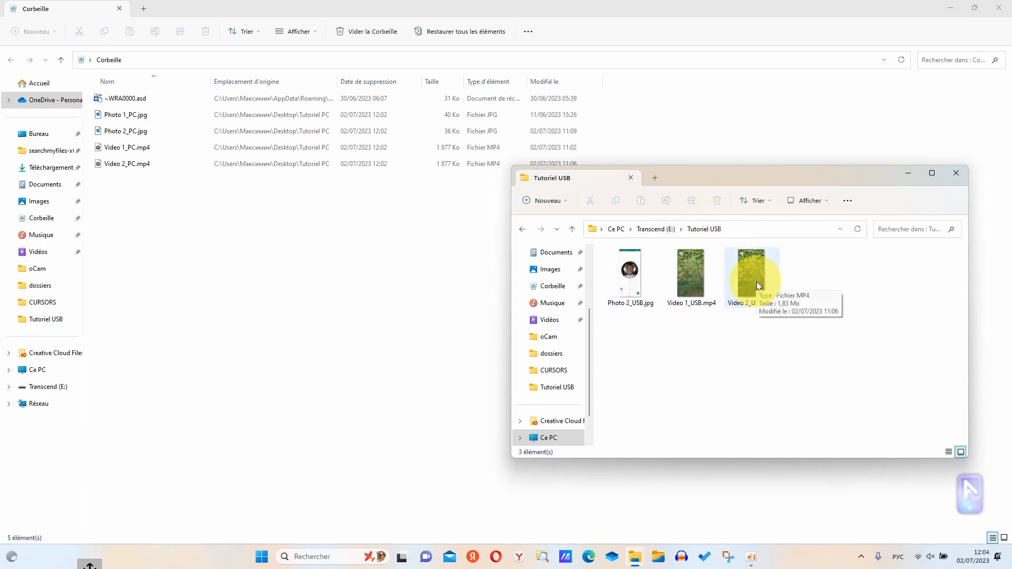
click(154, 214)
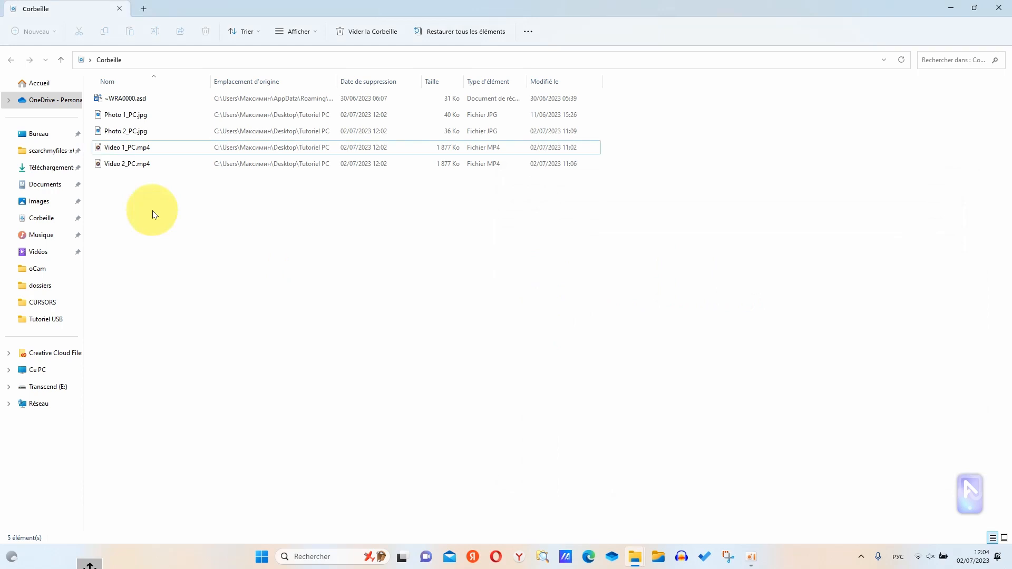
Restore the Photo 1_PC, Photo 2_PC, Video 1_PC and Video 2_PC files from the Recycle Bin, and minimize its window.
click(146, 166)
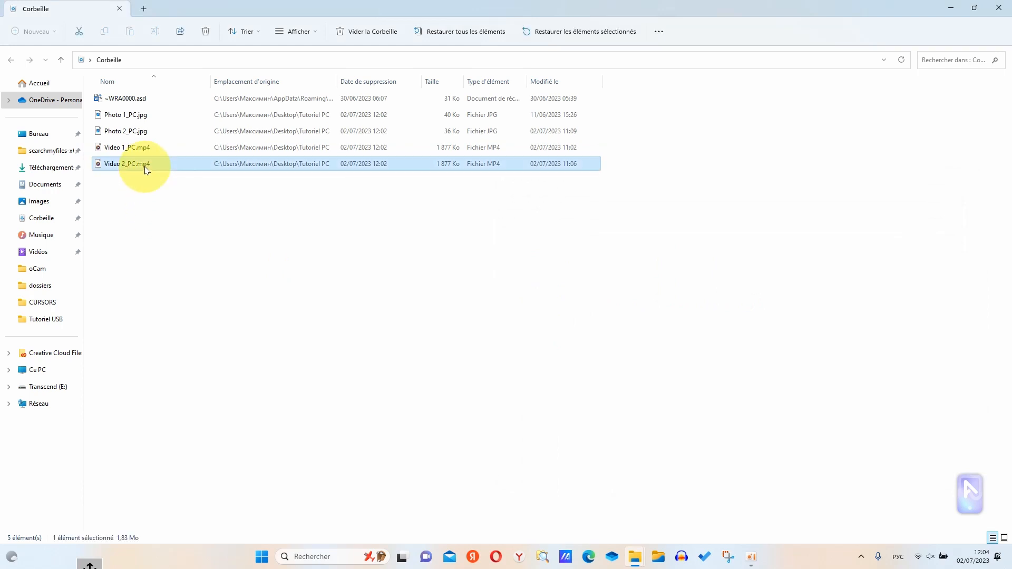
shift+click(138, 118)
click(558, 33)
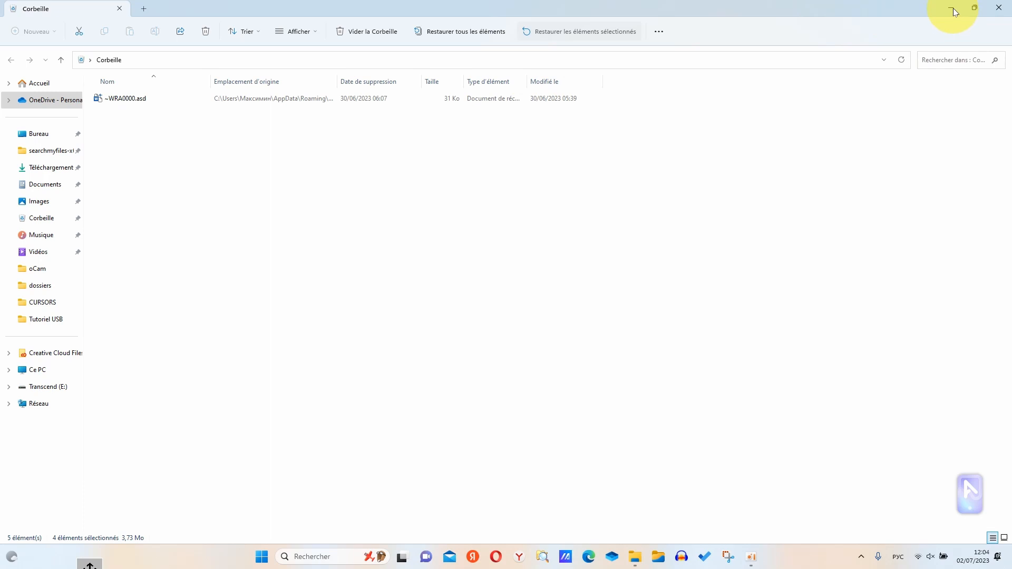
click(952, 8)
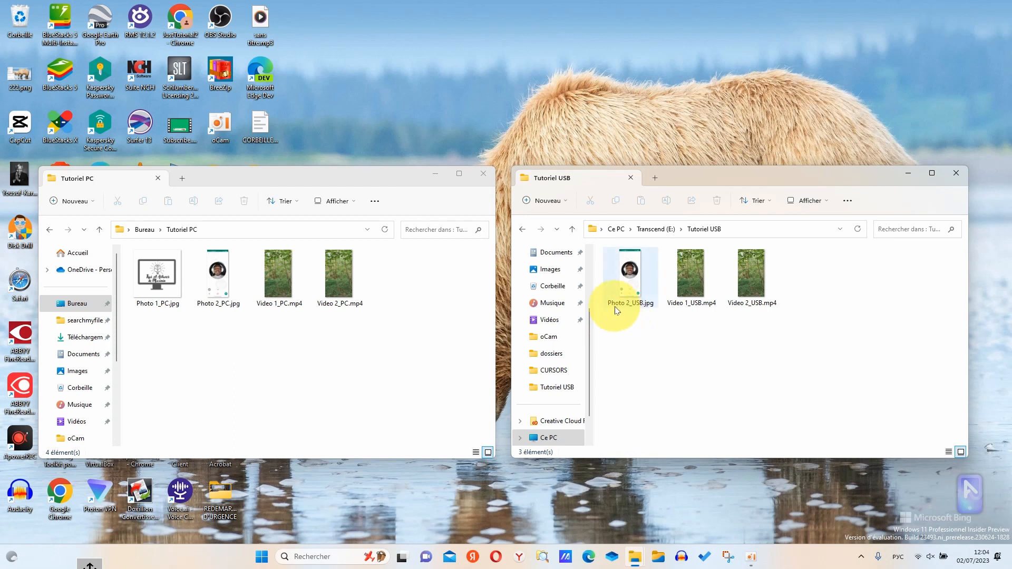
mouse_move(616, 310)
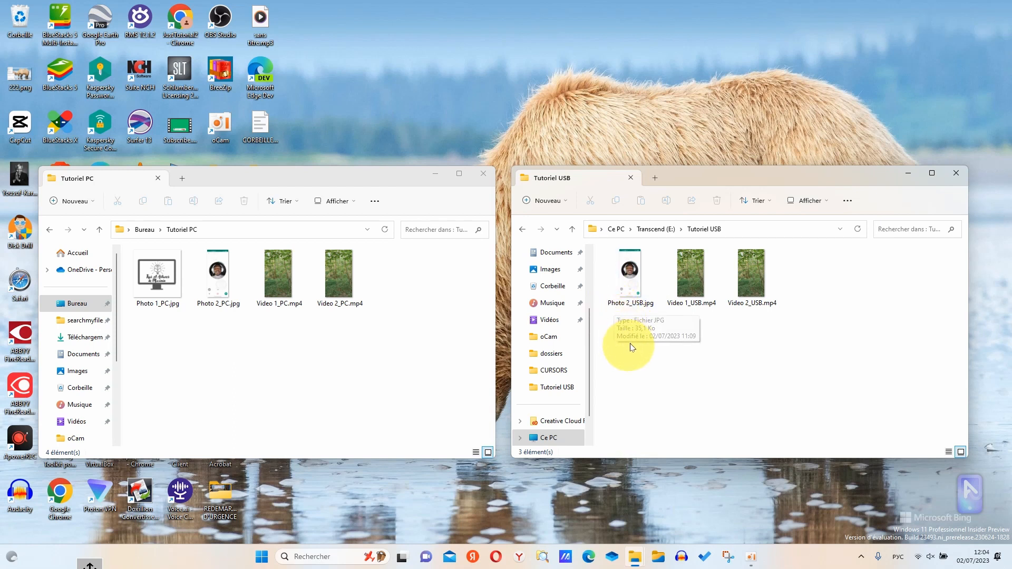